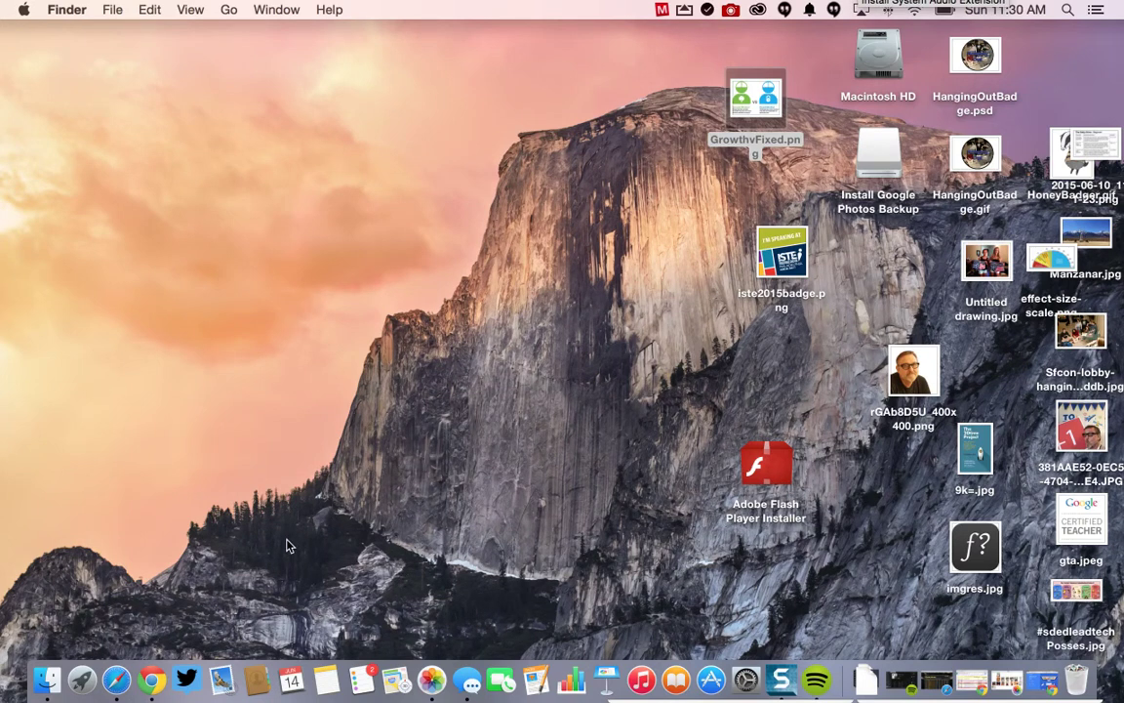
Step: Launch TweetDeck, browse the Home, Mentions and sdedleadtech columns, and start adding a column
click(185, 683)
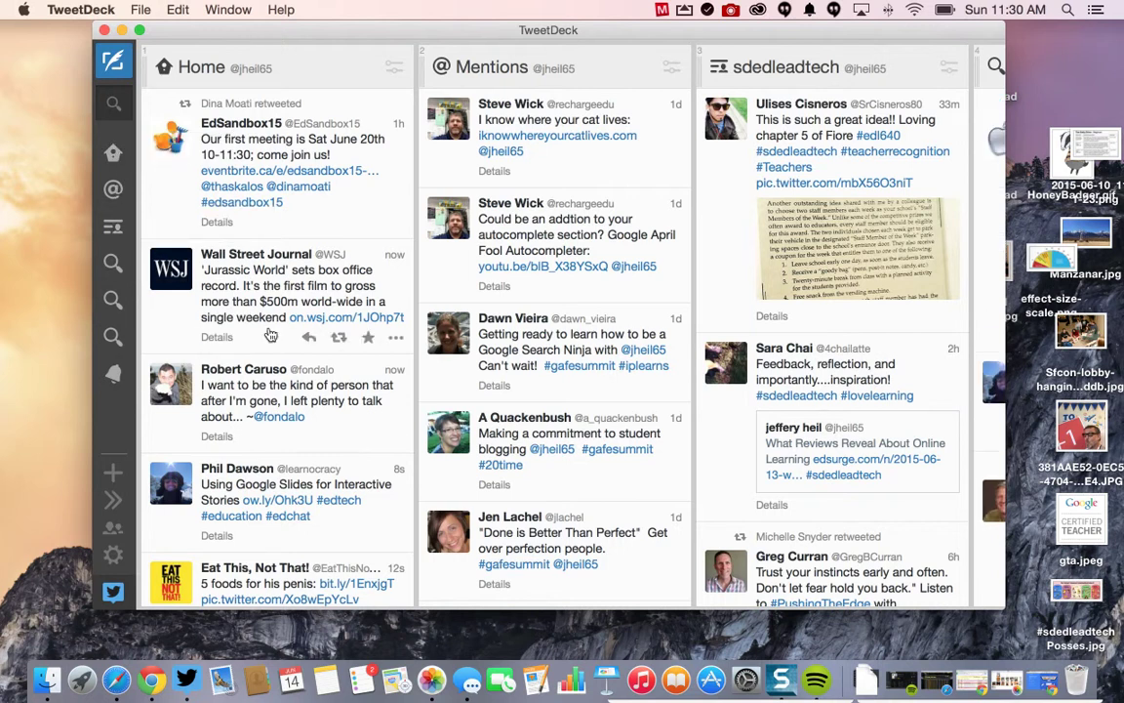
scroll(415, 312, right, 10)
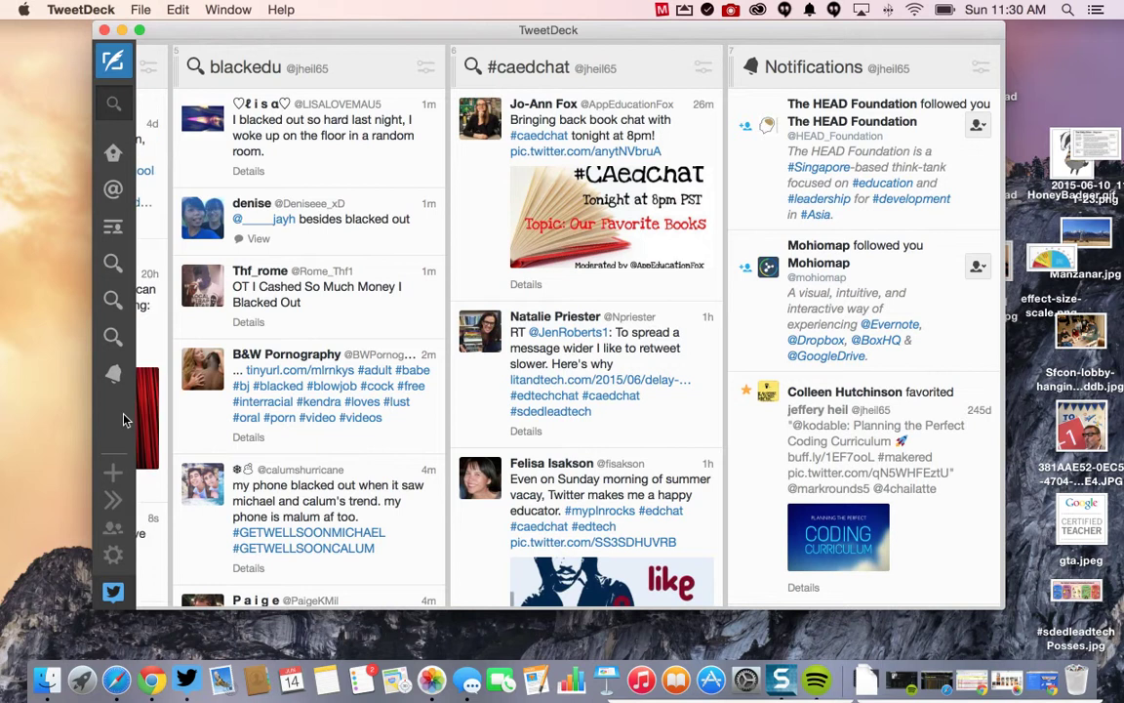
scroll(278, 332, left, 10)
scroll(279, 334, left, 5)
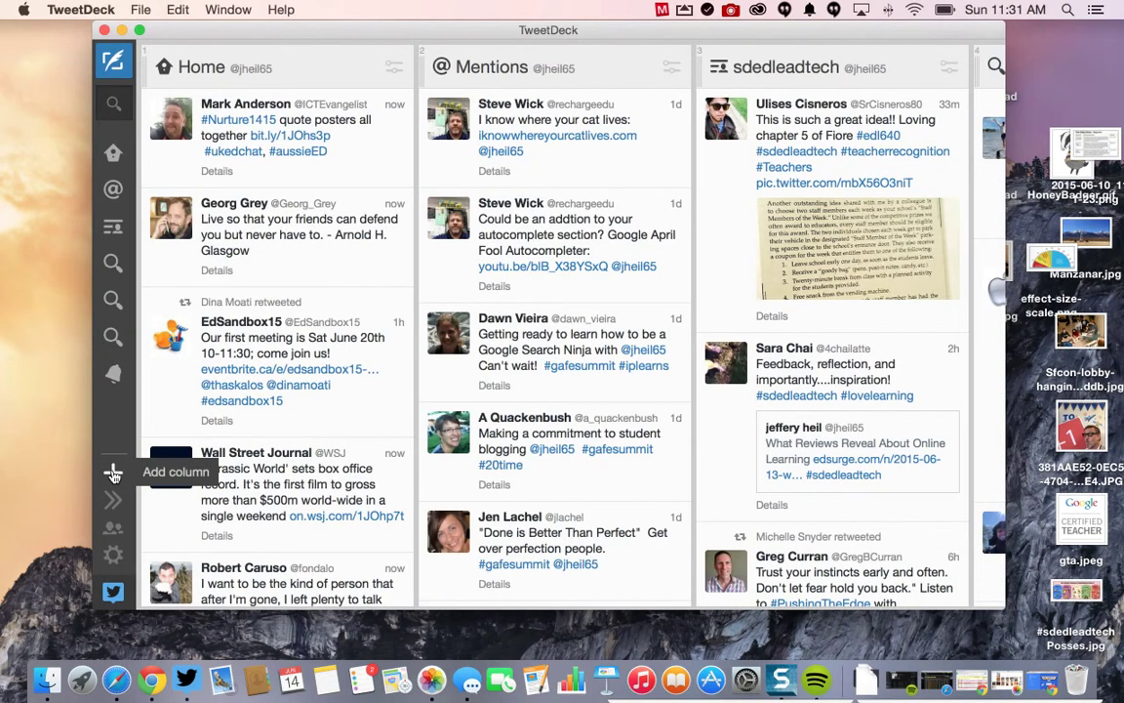
click(113, 472)
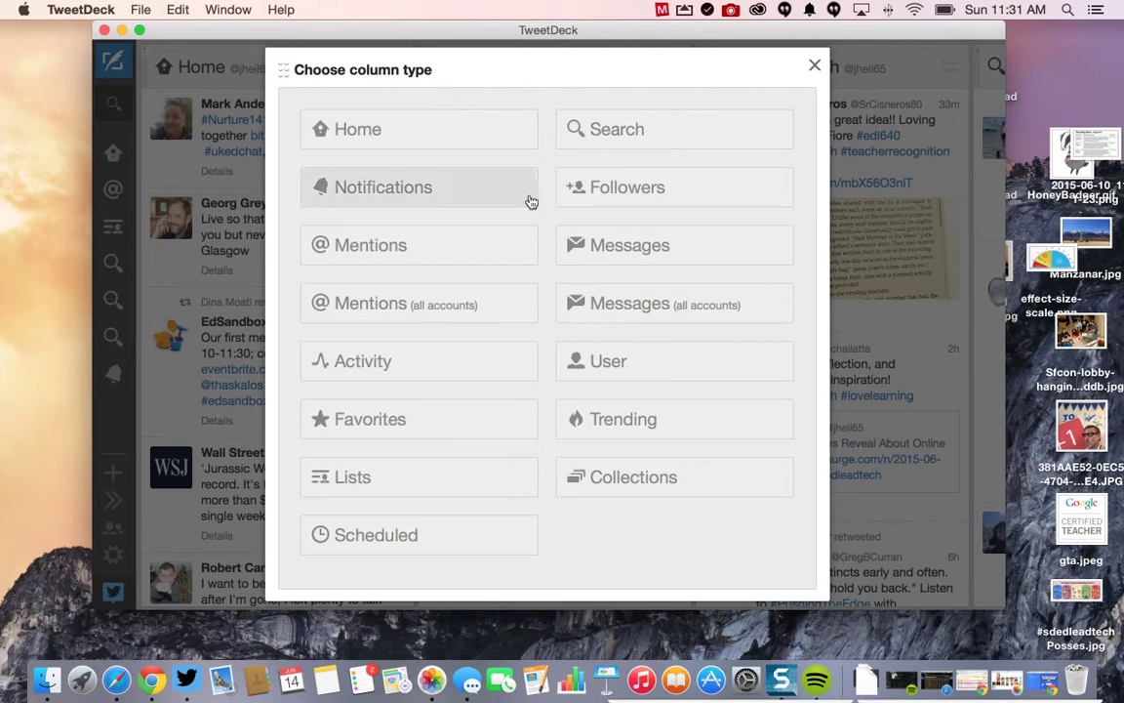
Step: Search for #sdedleadtech, preview the results, and add them as a new column
click(616, 142)
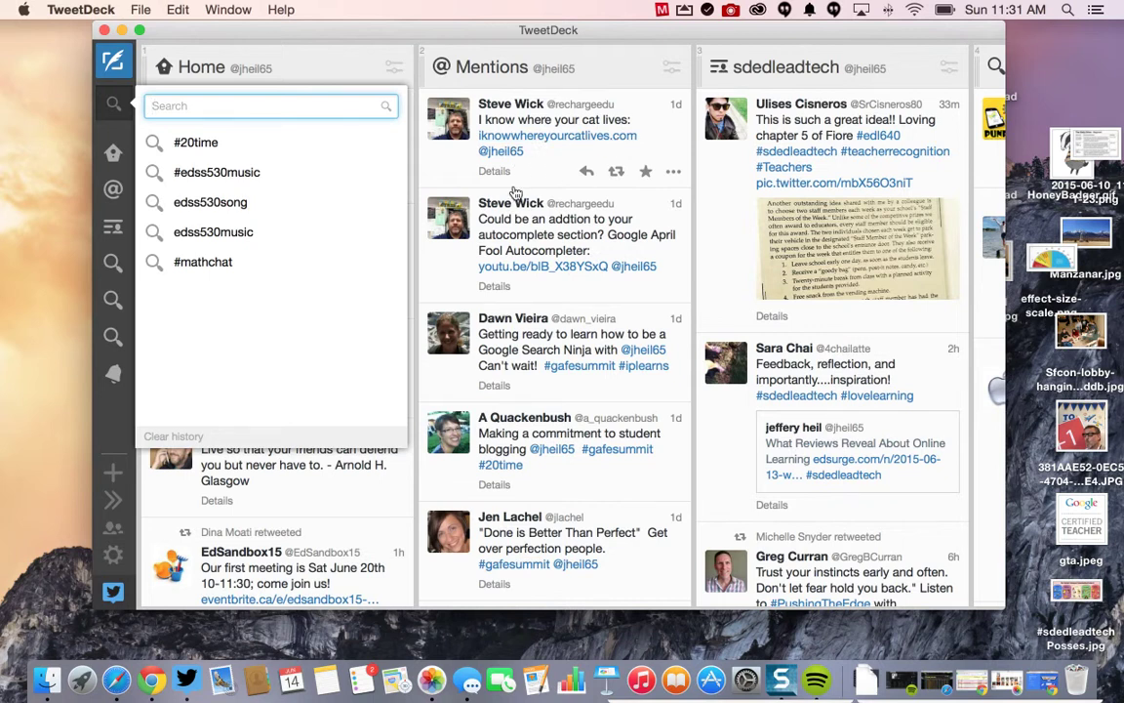
text(#sdedleadtech)
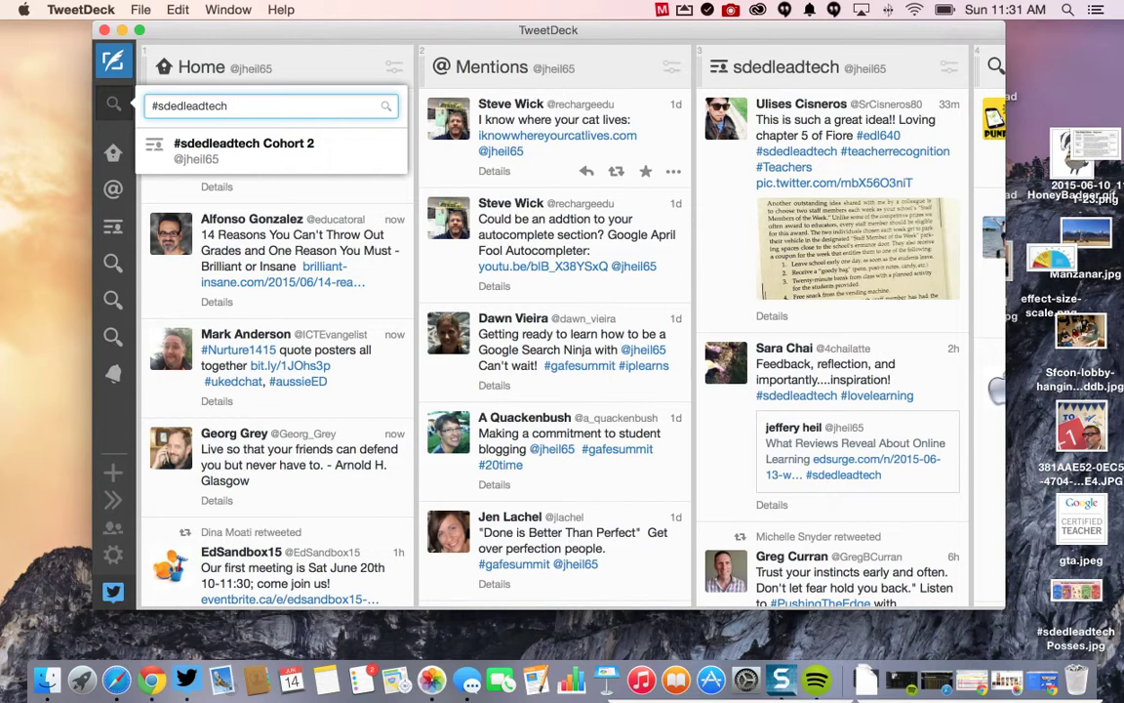
key(Return)
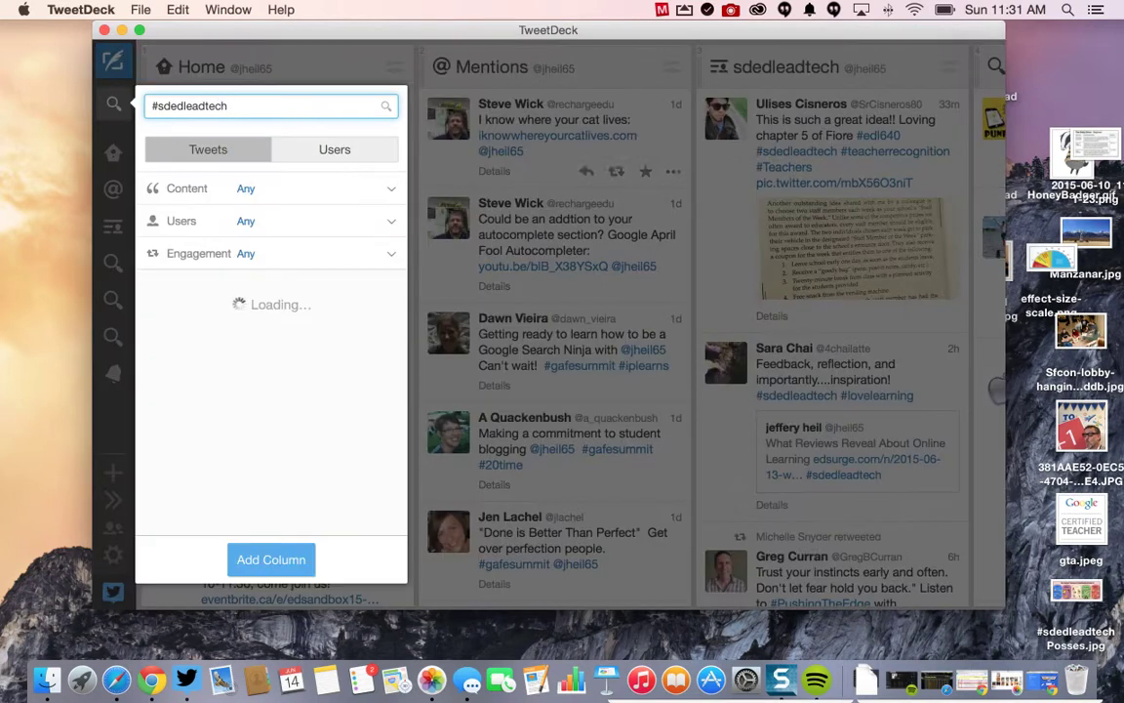
scroll(303, 414, down, 5)
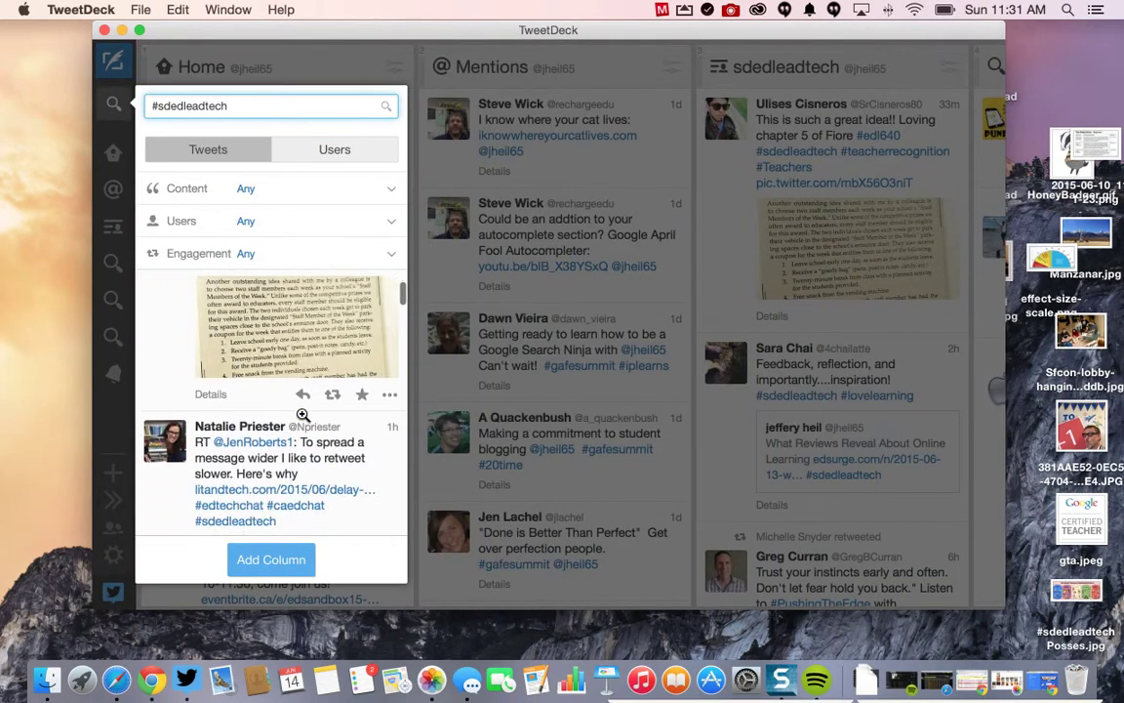
scroll(302, 414, up, 5)
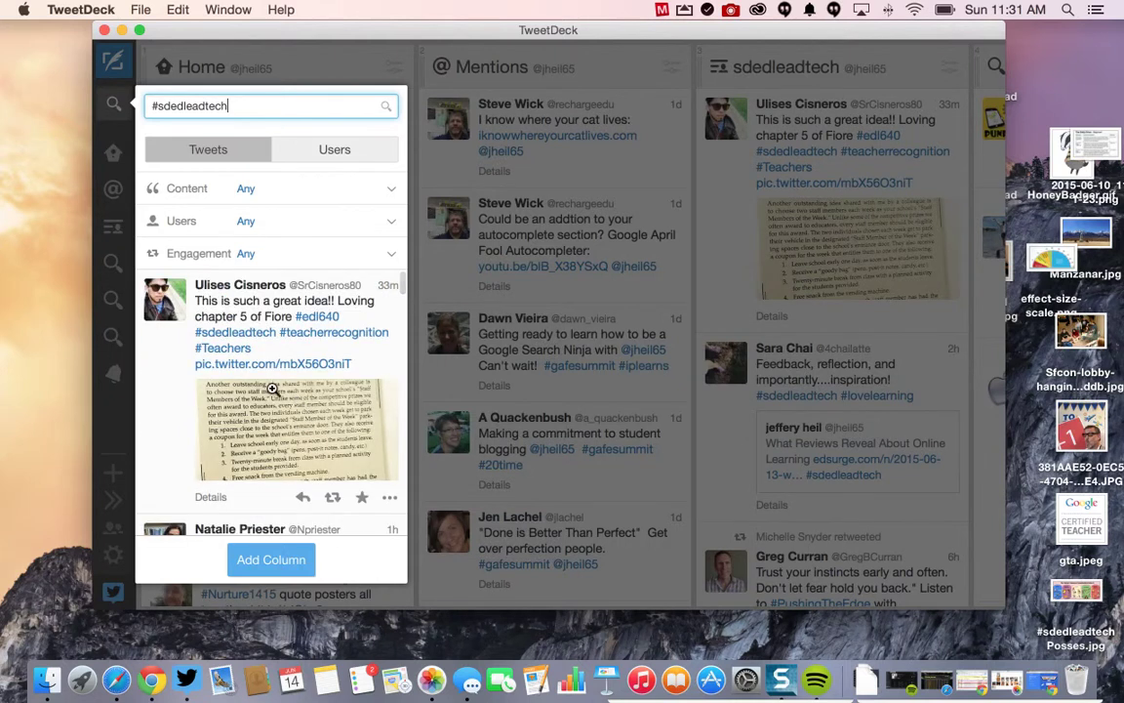
scroll(232, 371, down, 5)
scroll(231, 371, up, 5)
click(295, 558)
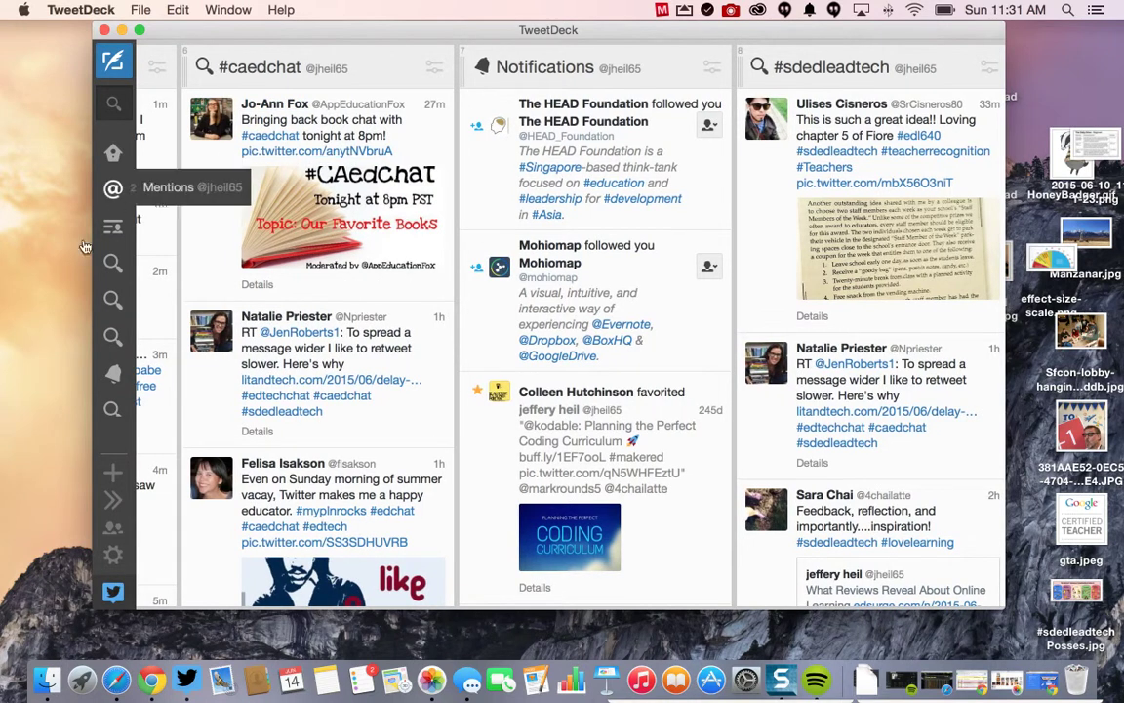
click(113, 474)
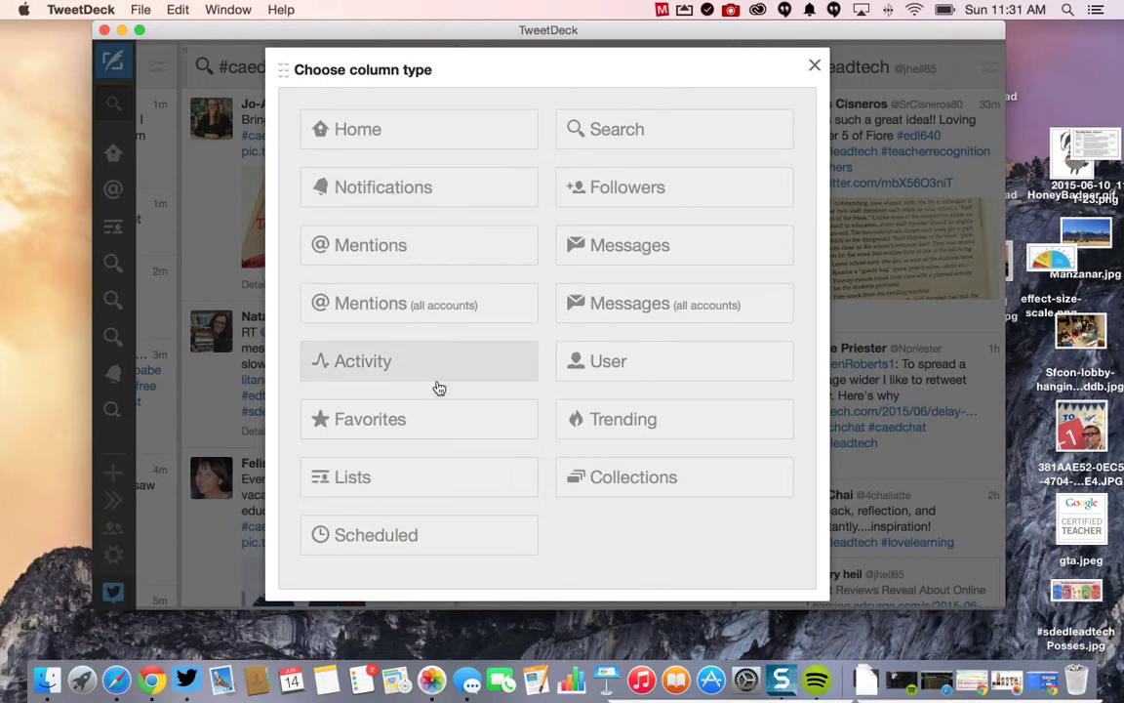
Step: Pick the #sdedleadtech Cohort 2 list from the saved lists and add it as a column
click(424, 474)
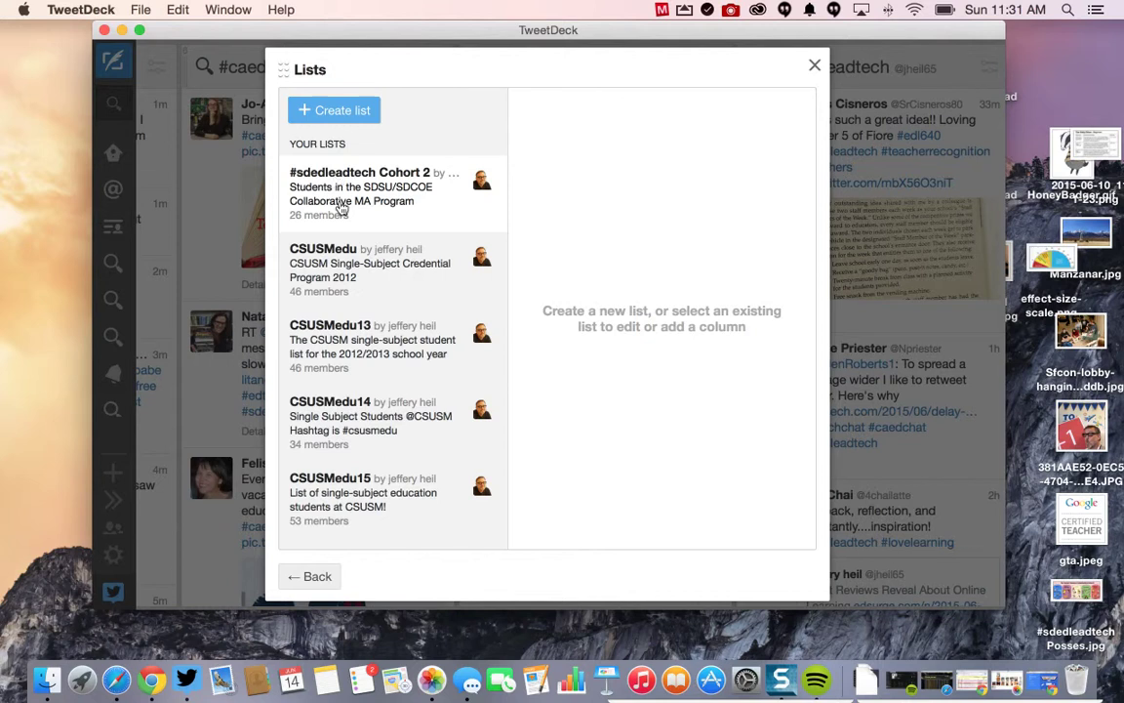
click(353, 194)
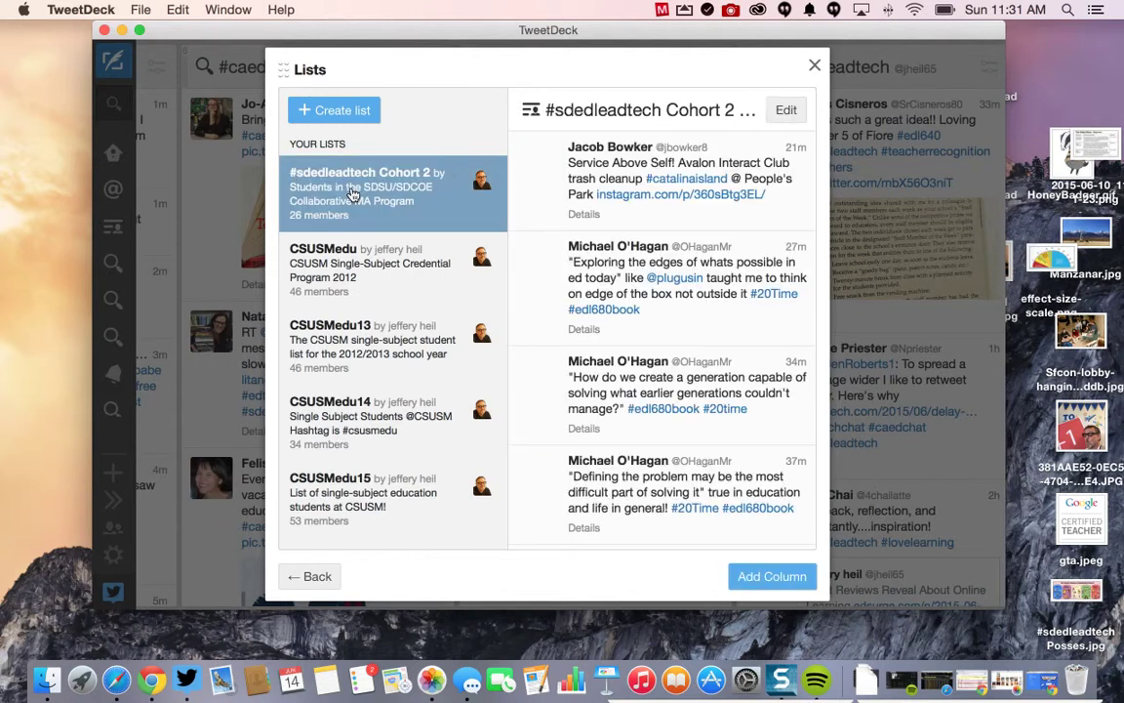
scroll(636, 277, down, 1)
scroll(636, 277, down, 5)
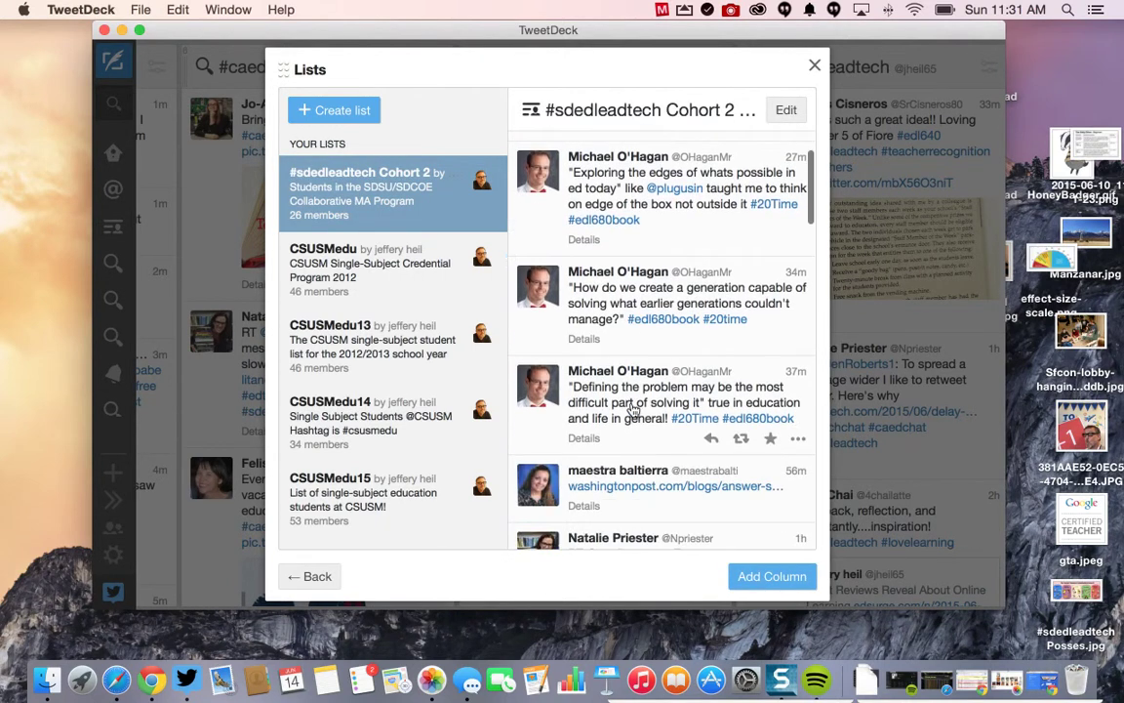
scroll(672, 427, up, 6)
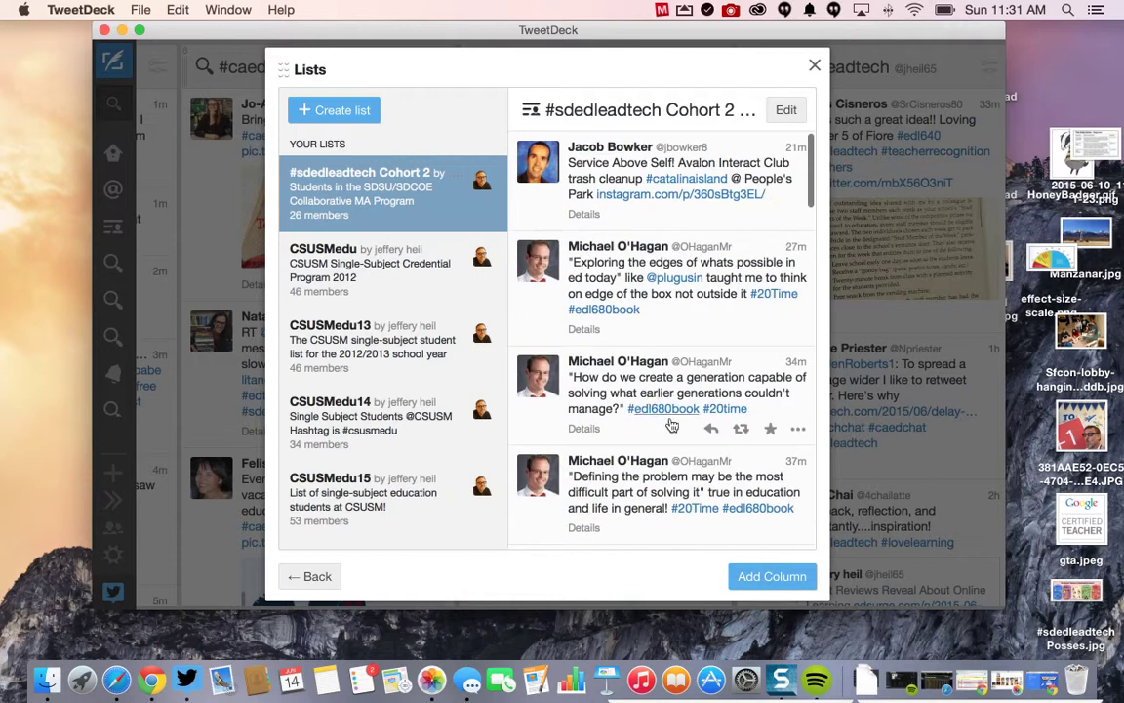
click(772, 577)
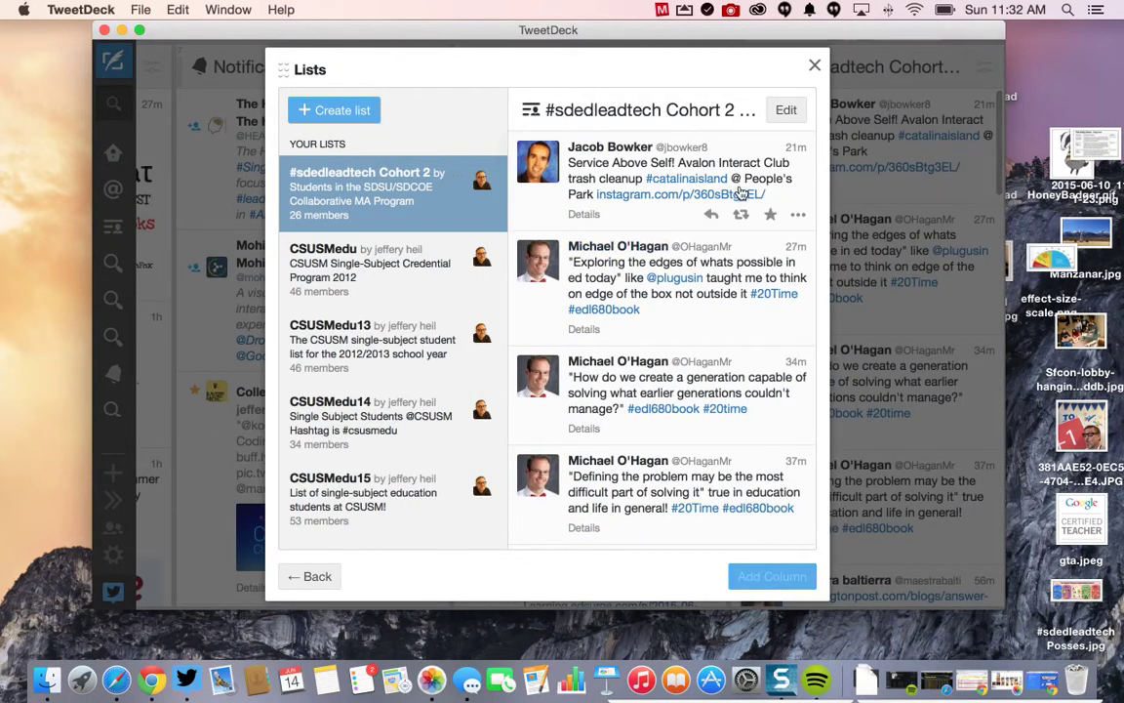
click(814, 66)
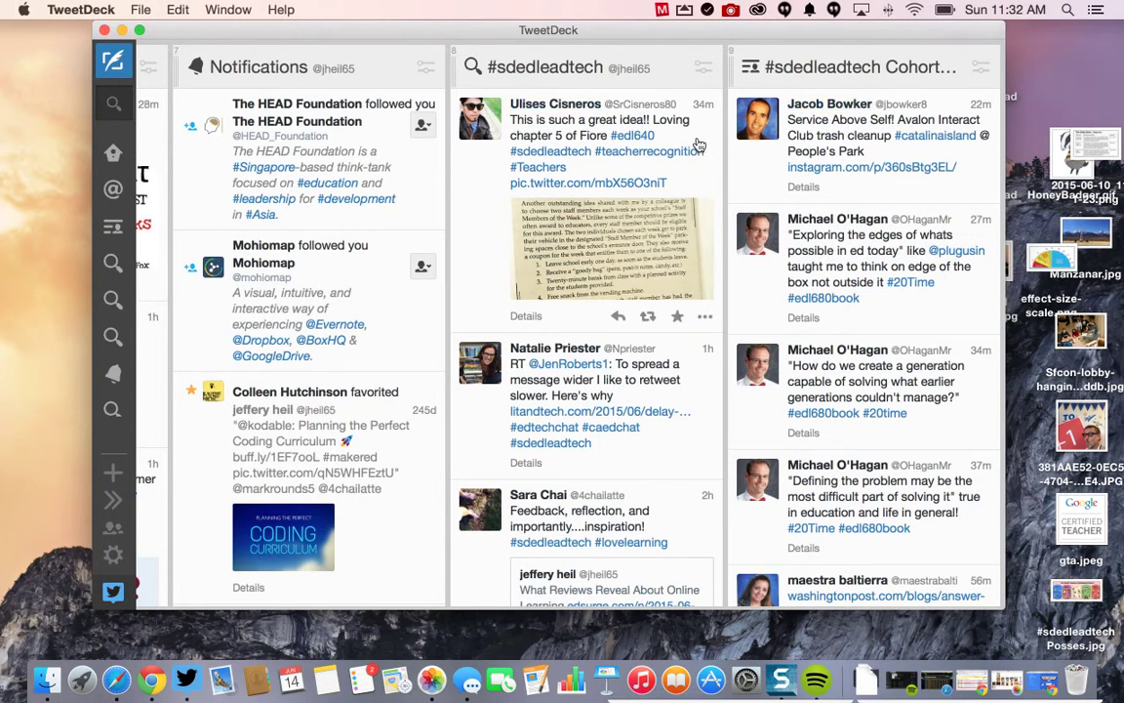
Step: Leave the Lists dialog and bring up the column-type chooser for another column
scroll(683, 145, down, 2)
scroll(625, 141, up, 2)
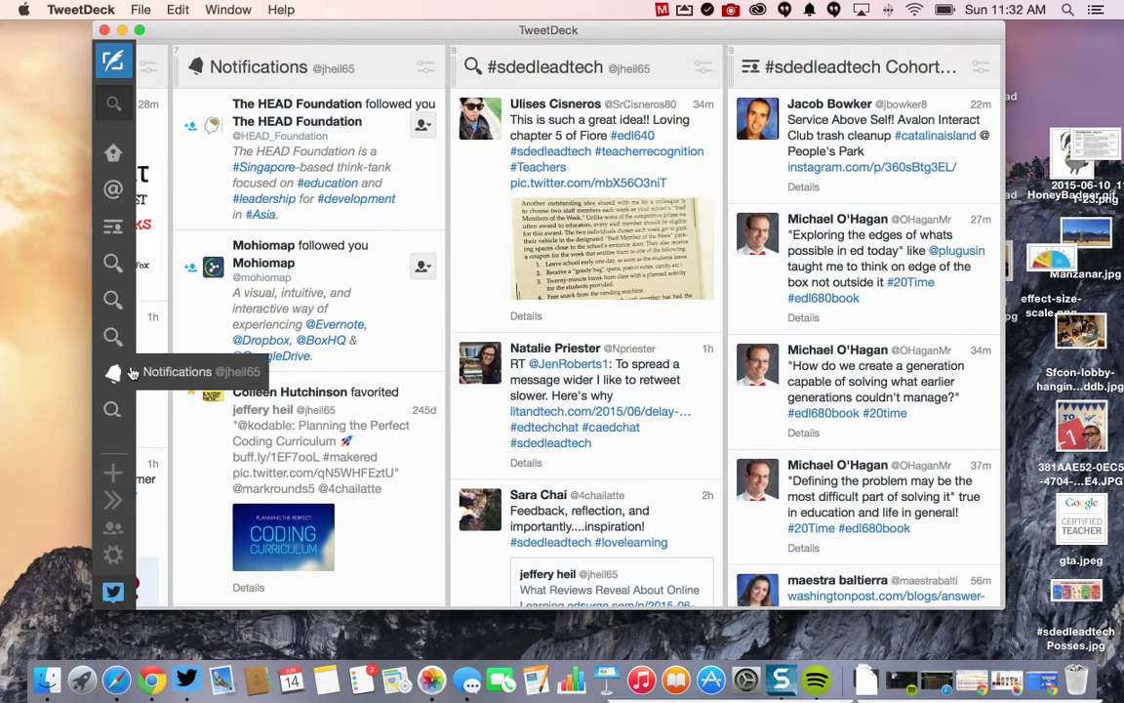
click(113, 473)
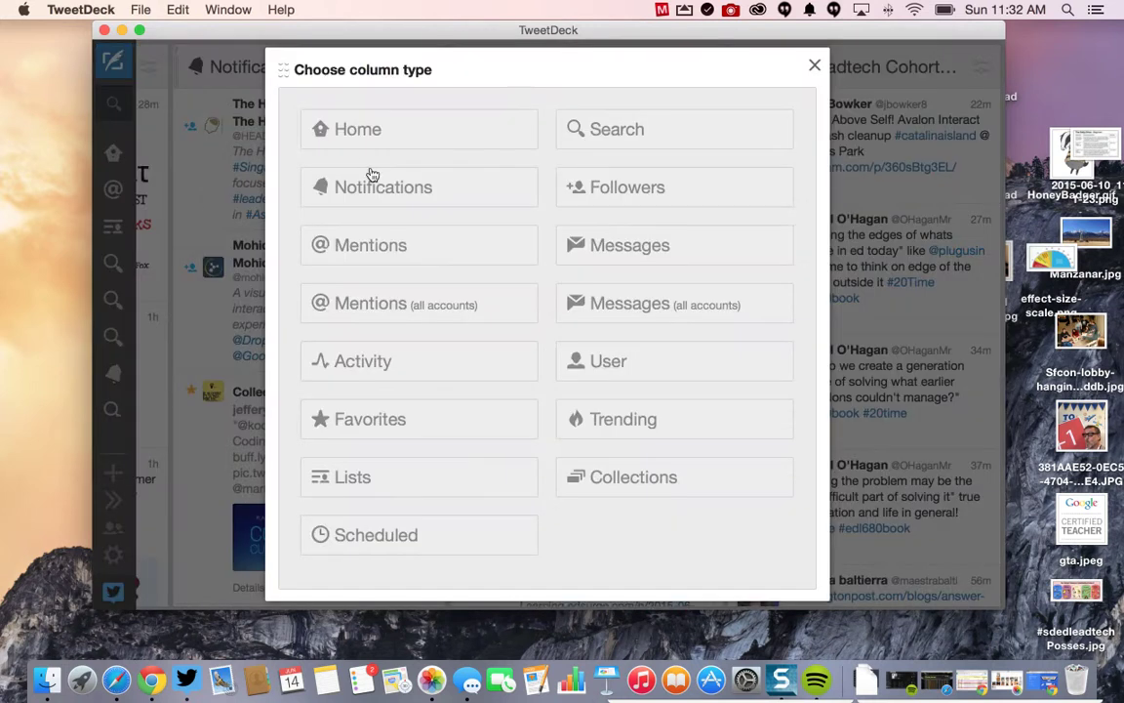
Step: Search #edl680book, add the results as a column, and scroll through its tweets
click(622, 137)
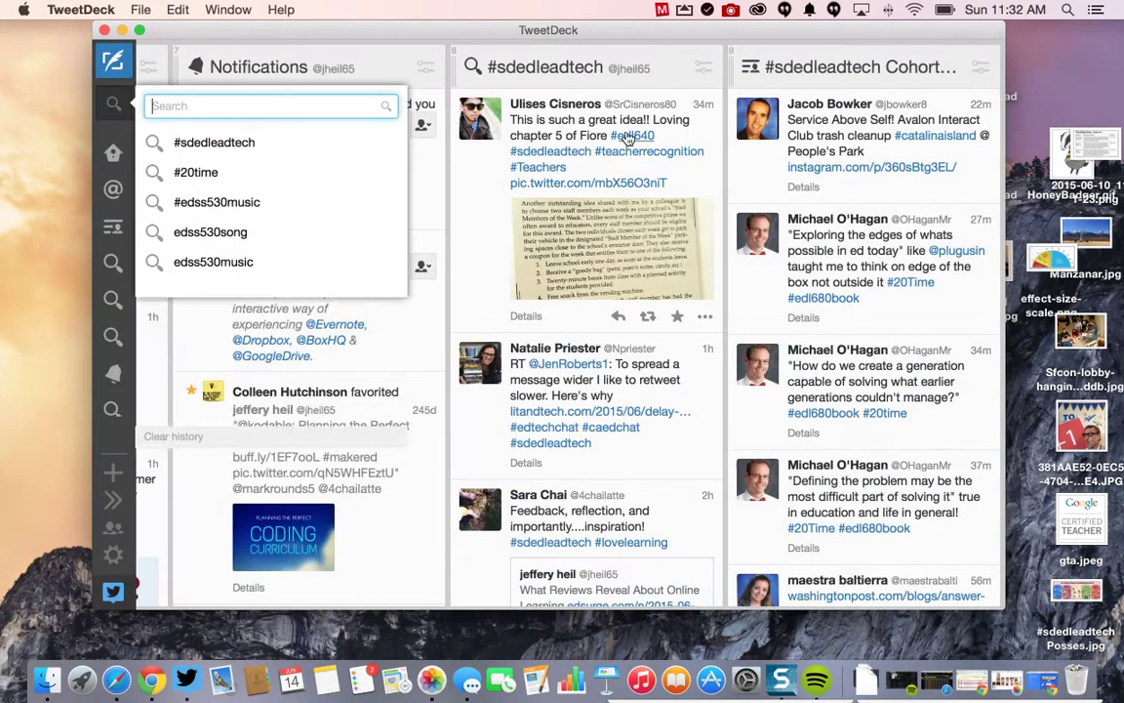
text(#edl680book)
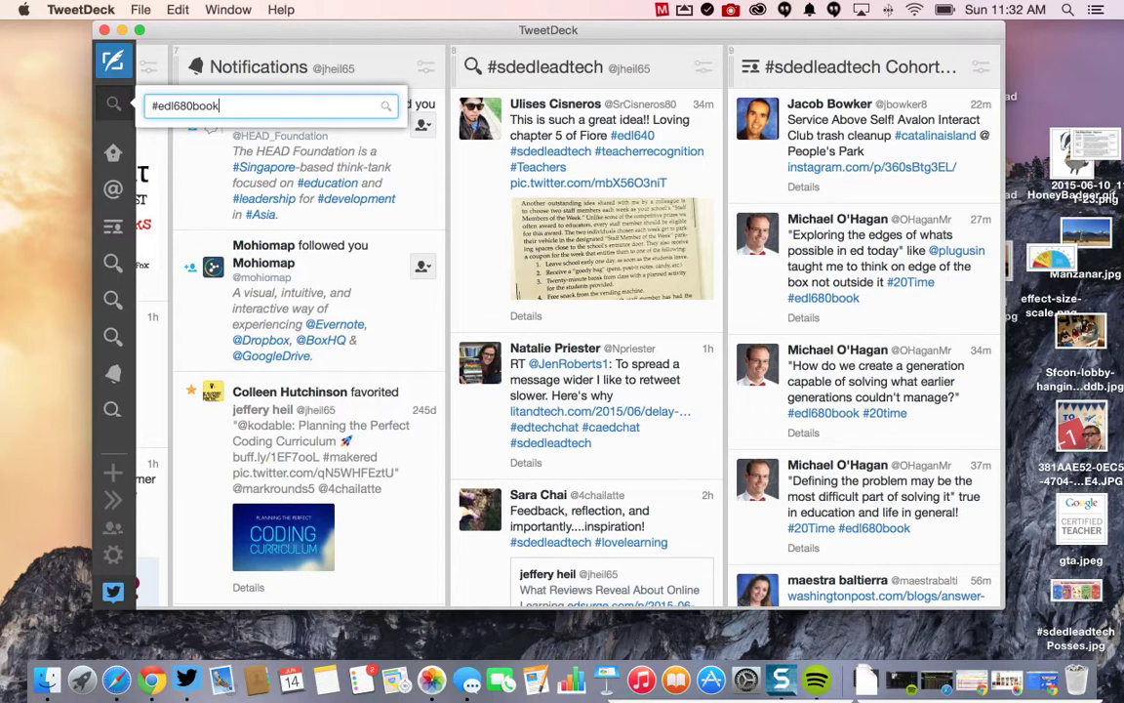
key(Return)
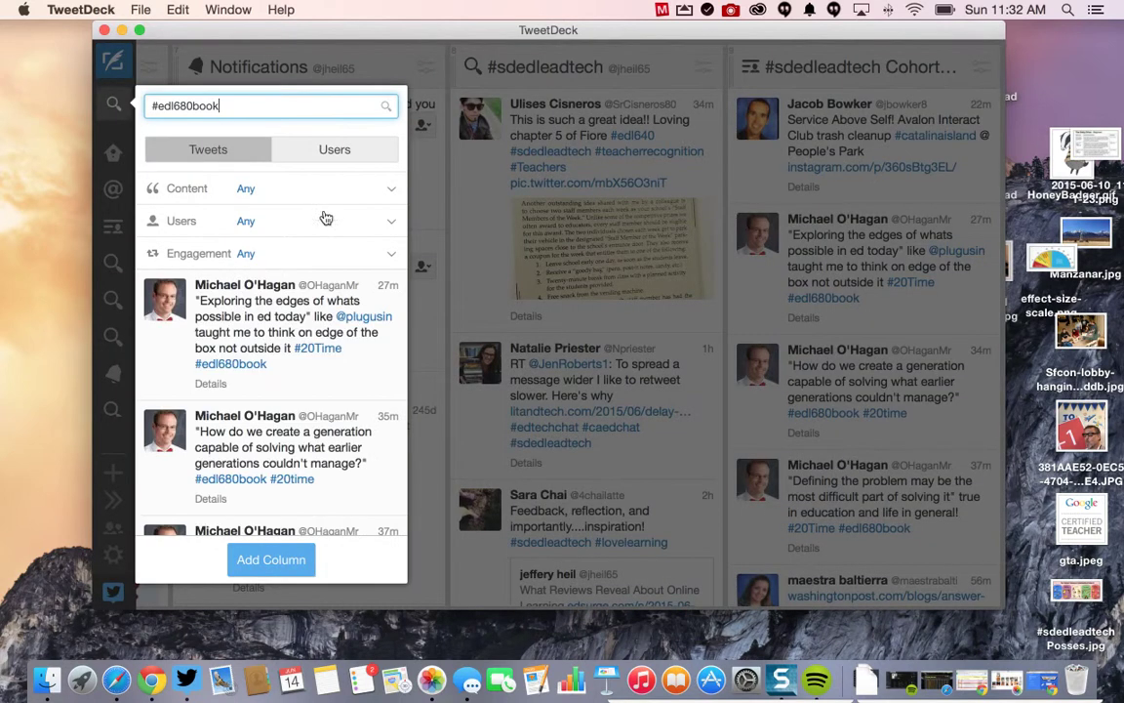
scroll(293, 379, down, 4)
scroll(293, 379, down, 10)
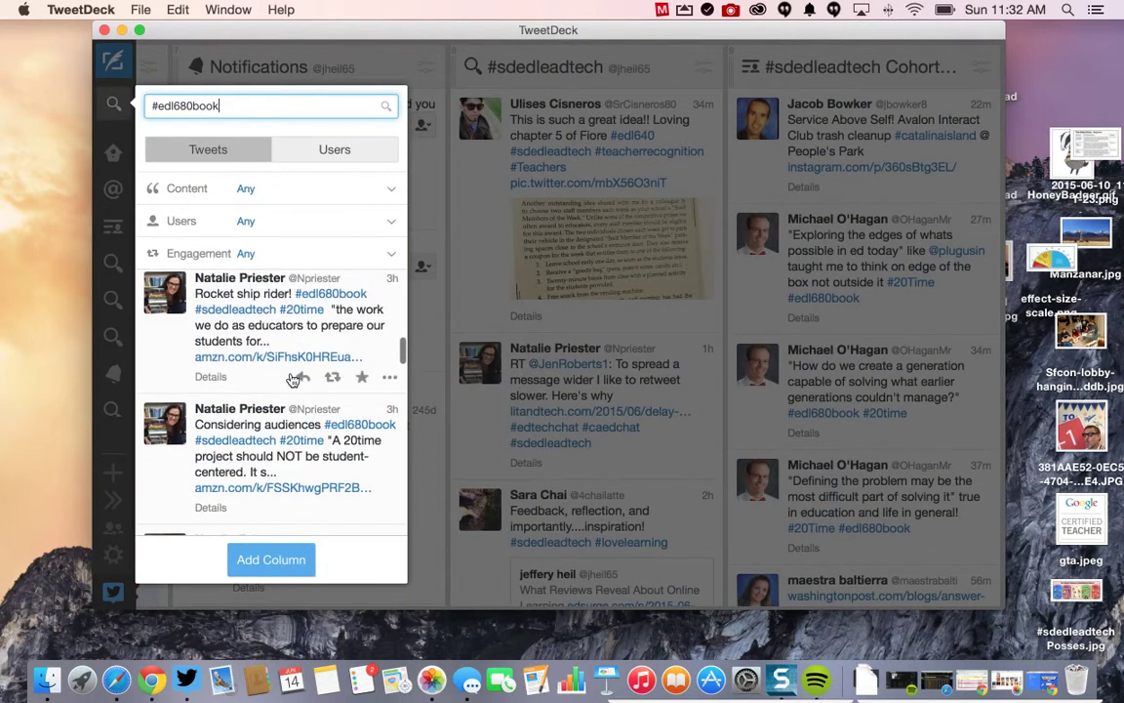
scroll(292, 379, up, 10)
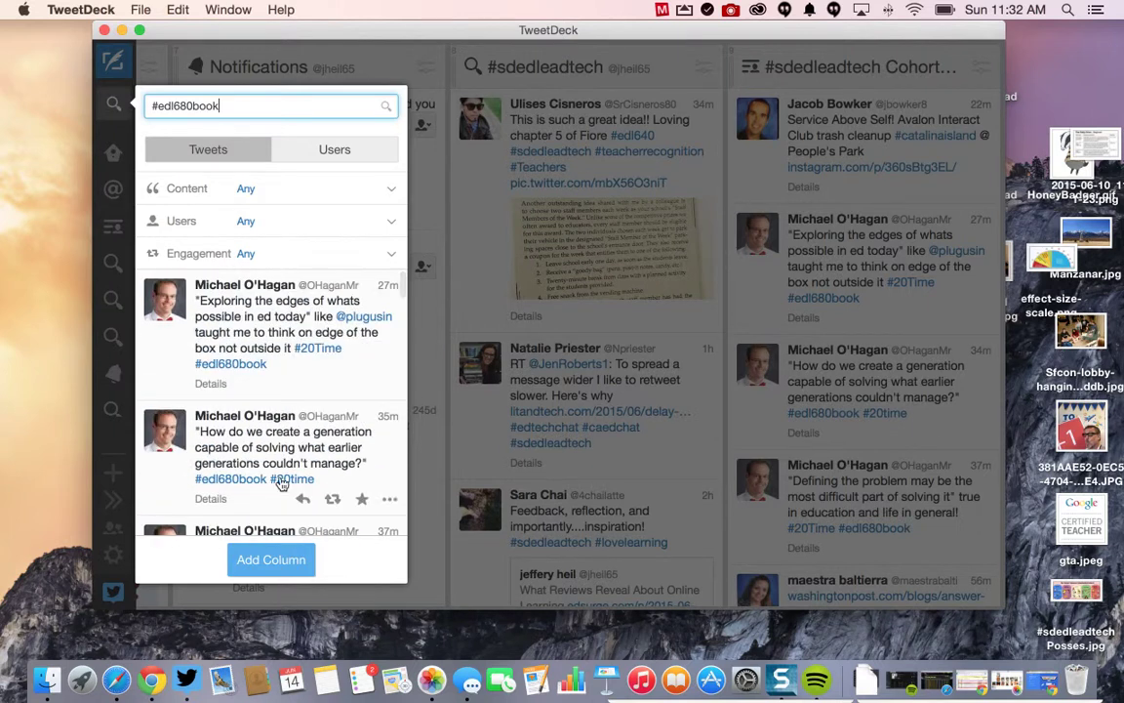
scroll(283, 409, down, 2)
click(272, 559)
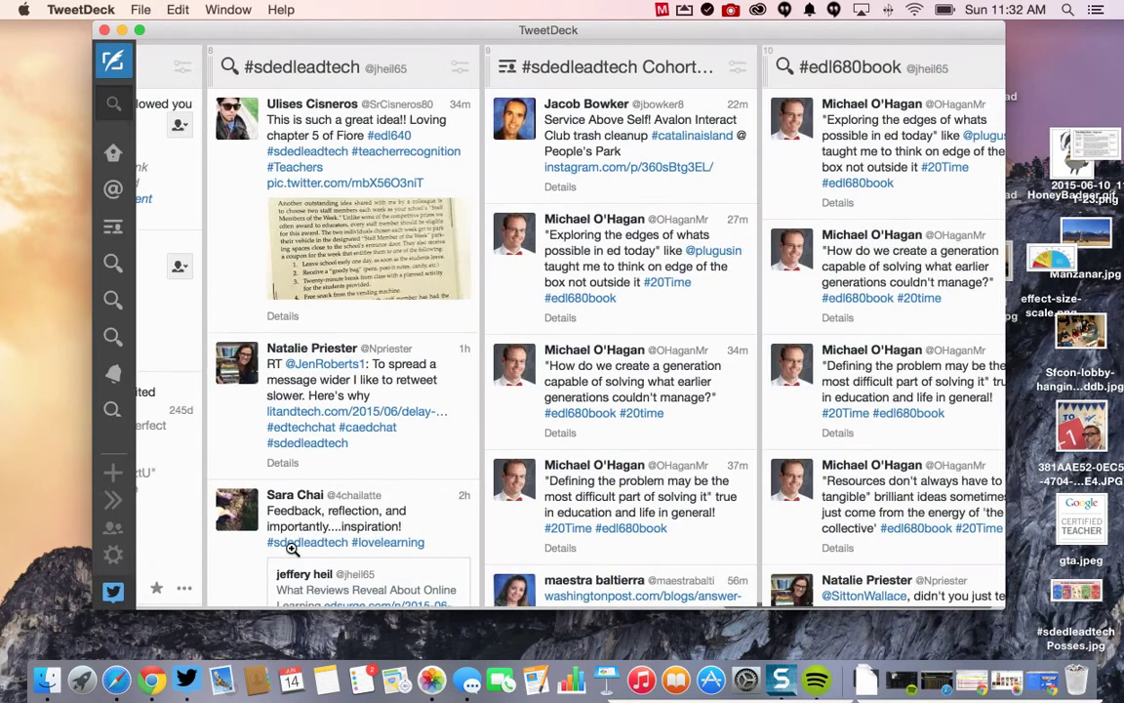
scroll(864, 224, down, 15)
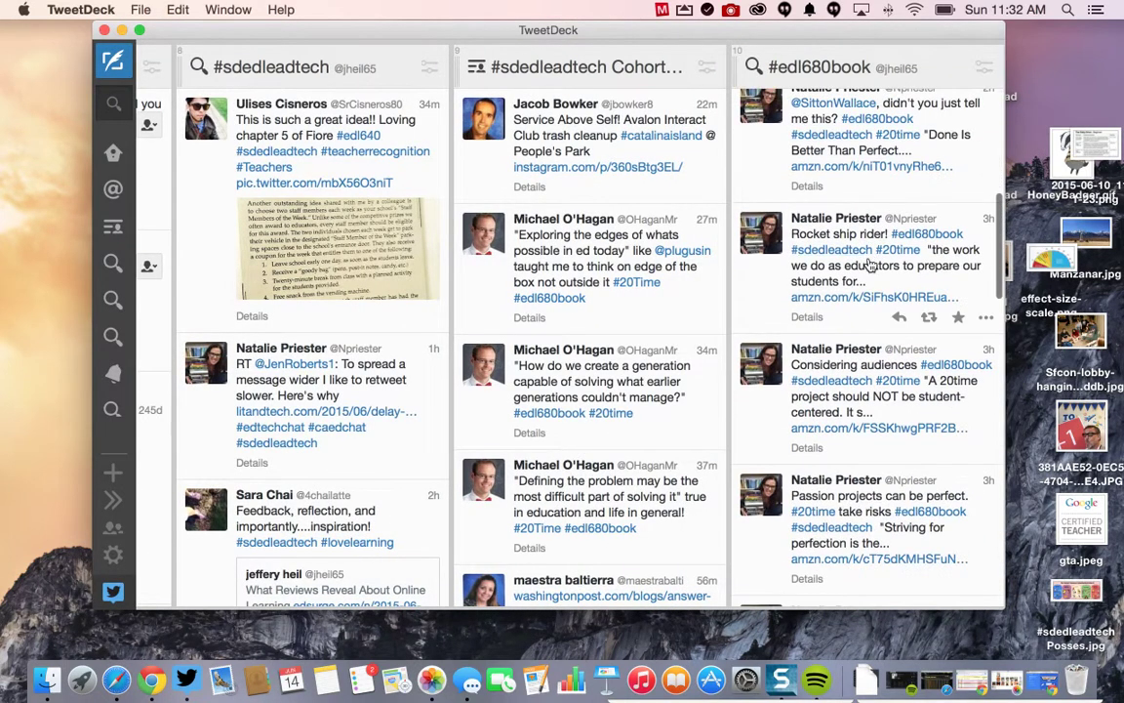
scroll(869, 266, down, 15)
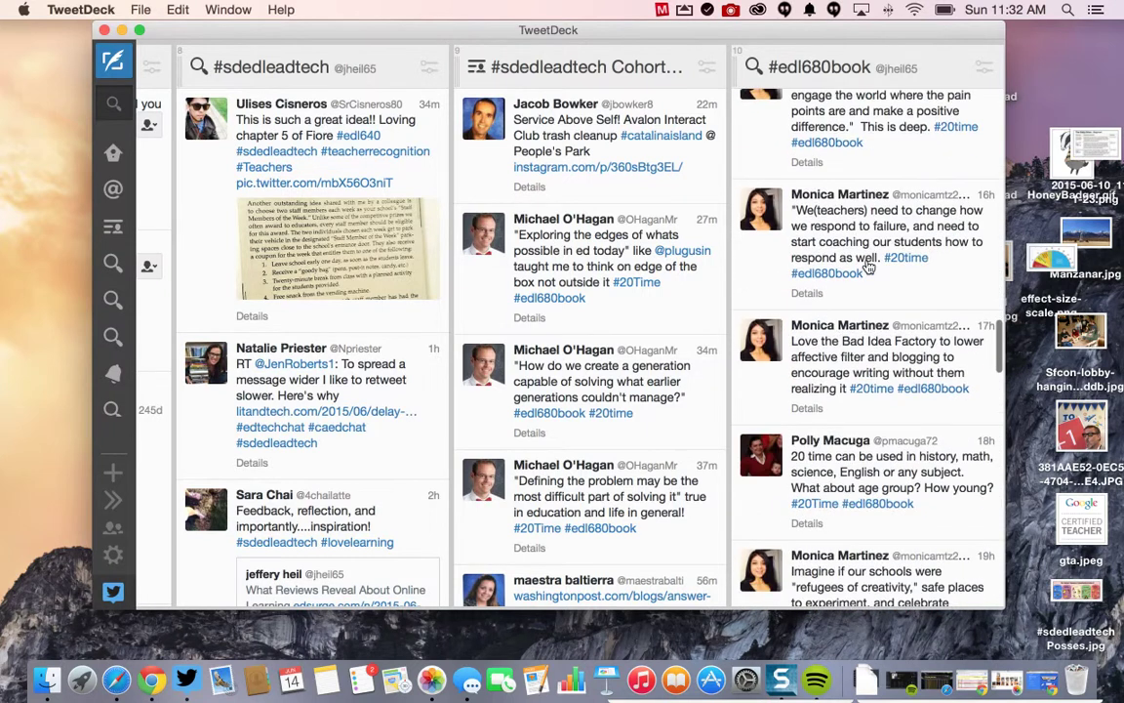
scroll(870, 266, up, 15)
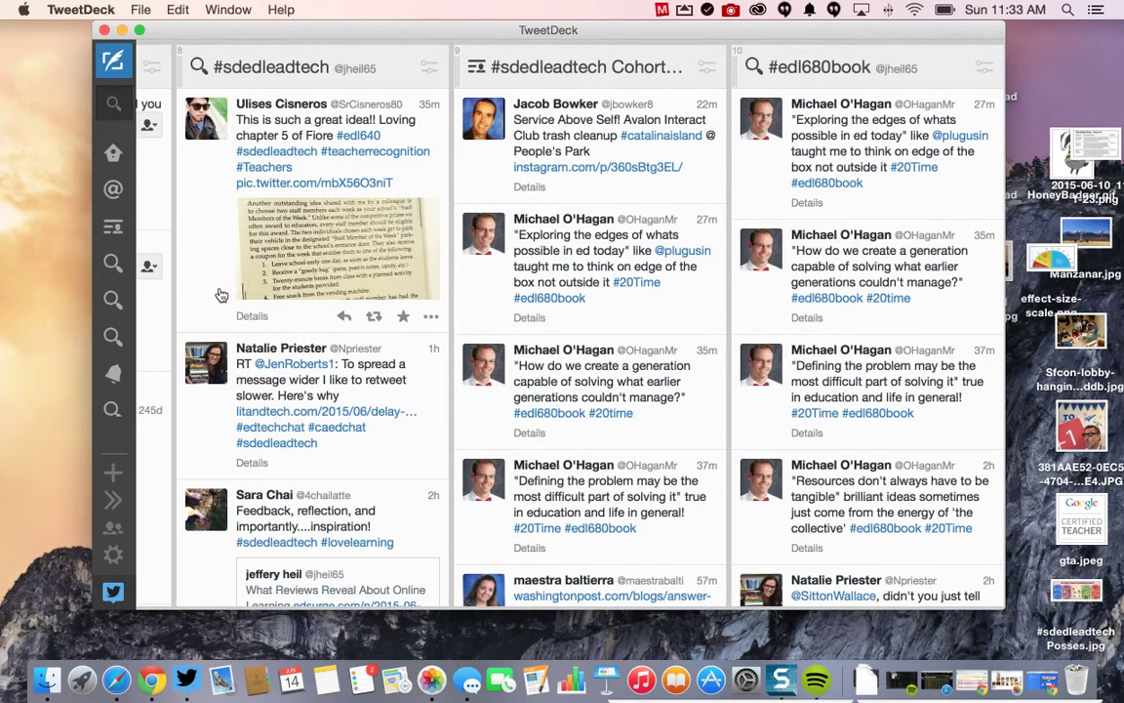
Step: Reuse the recent #20time search, preview its tweets, and add it as a new column
click(115, 475)
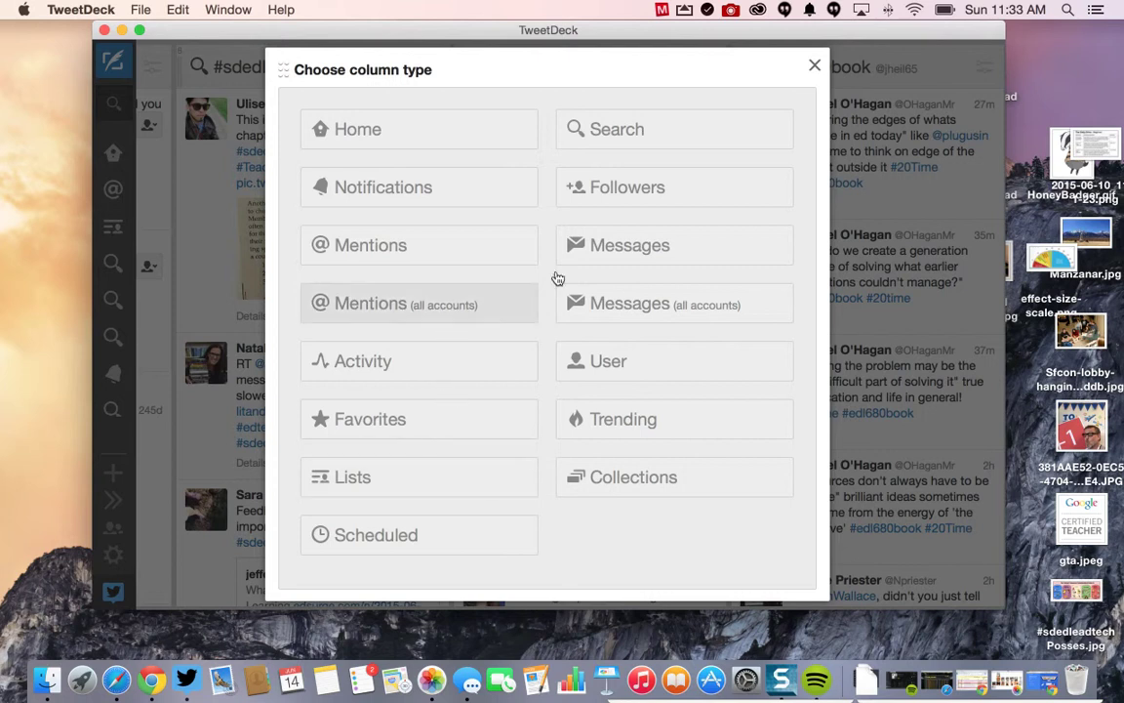
click(619, 130)
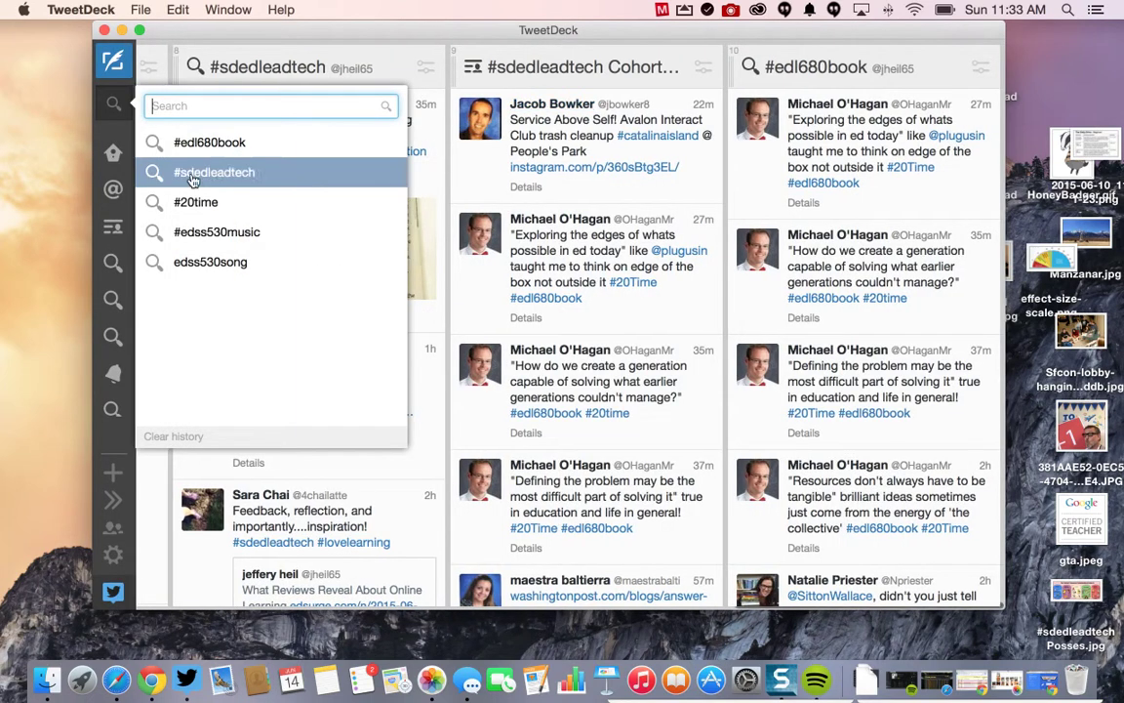
click(196, 203)
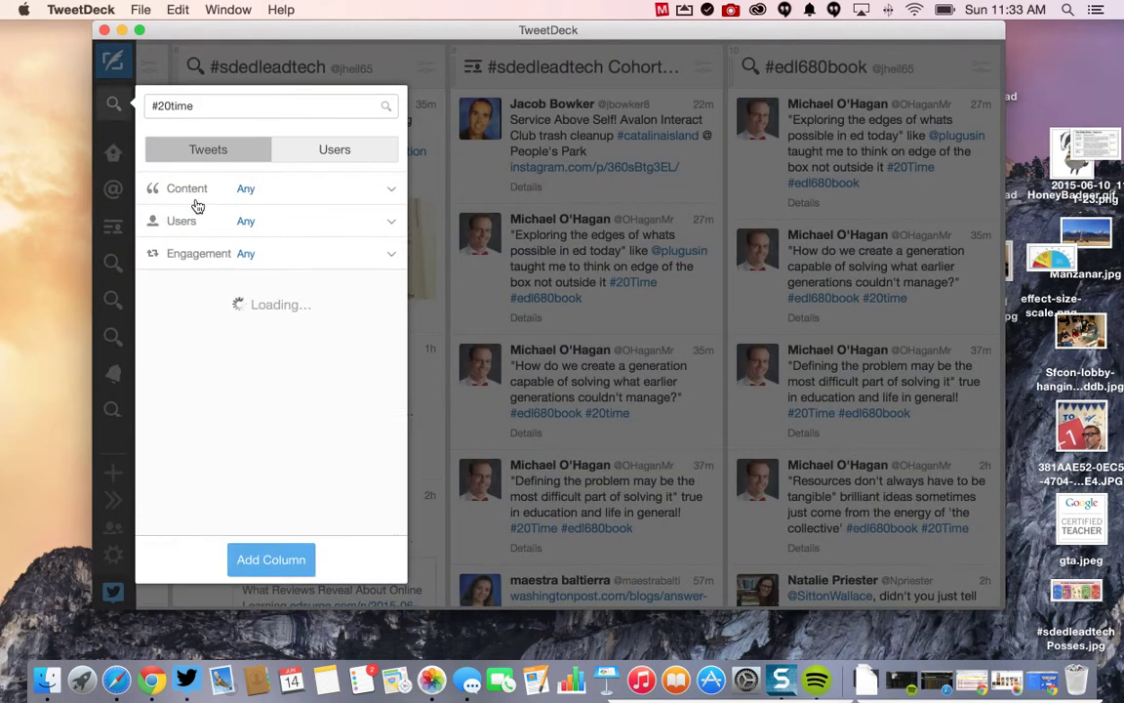
scroll(305, 361, down, 5)
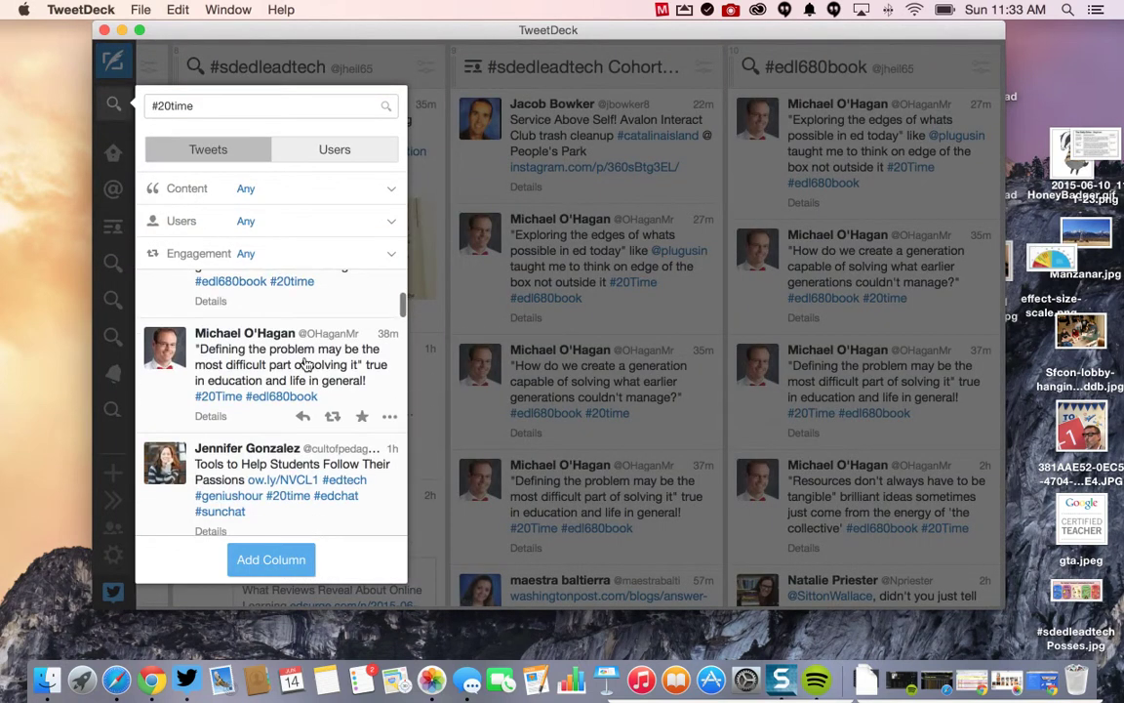
scroll(305, 363, down, 1)
scroll(306, 367, up, 6)
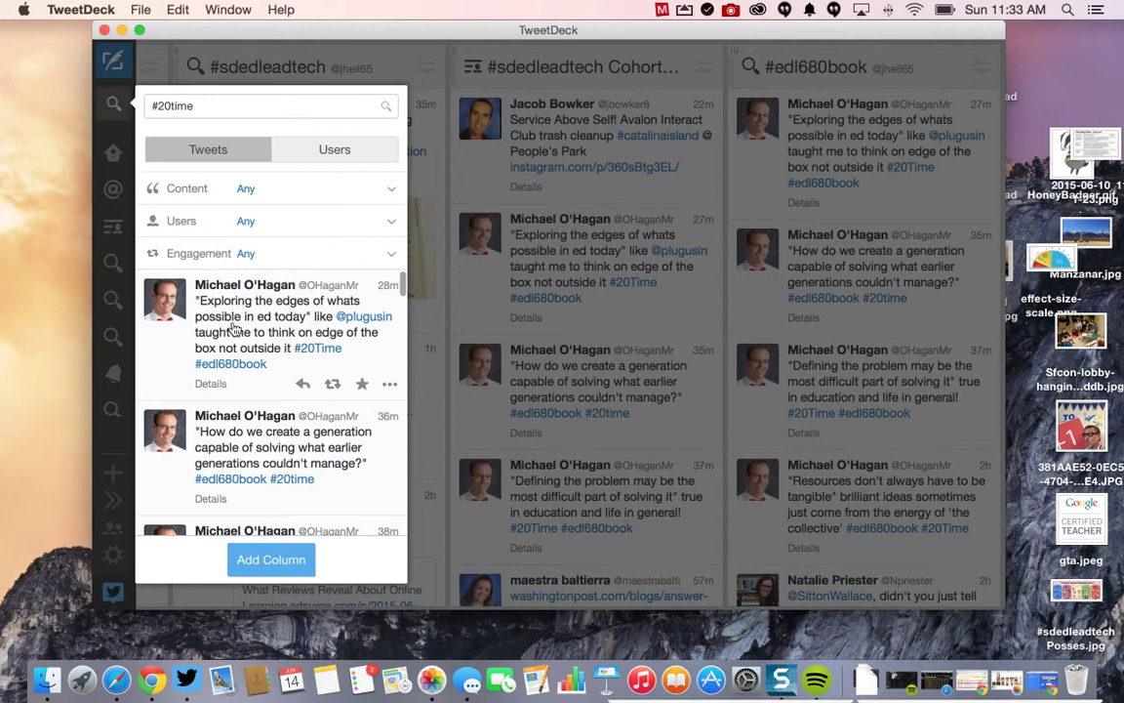
scroll(244, 337, down, 10)
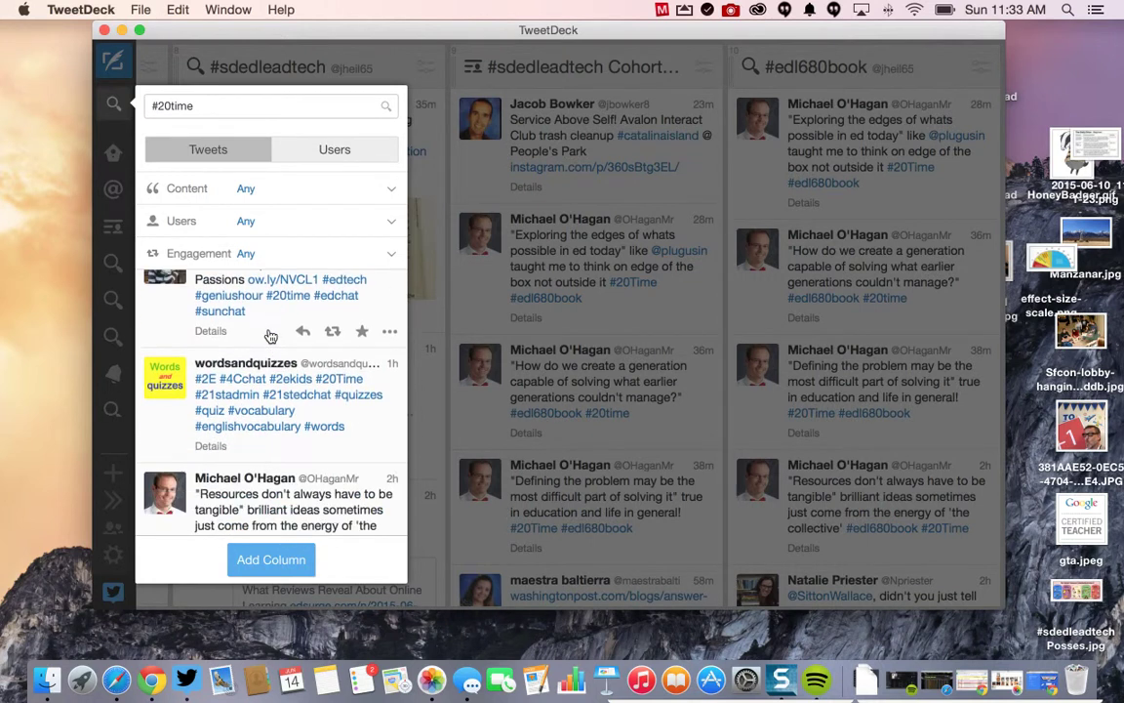
scroll(270, 337, down, 10)
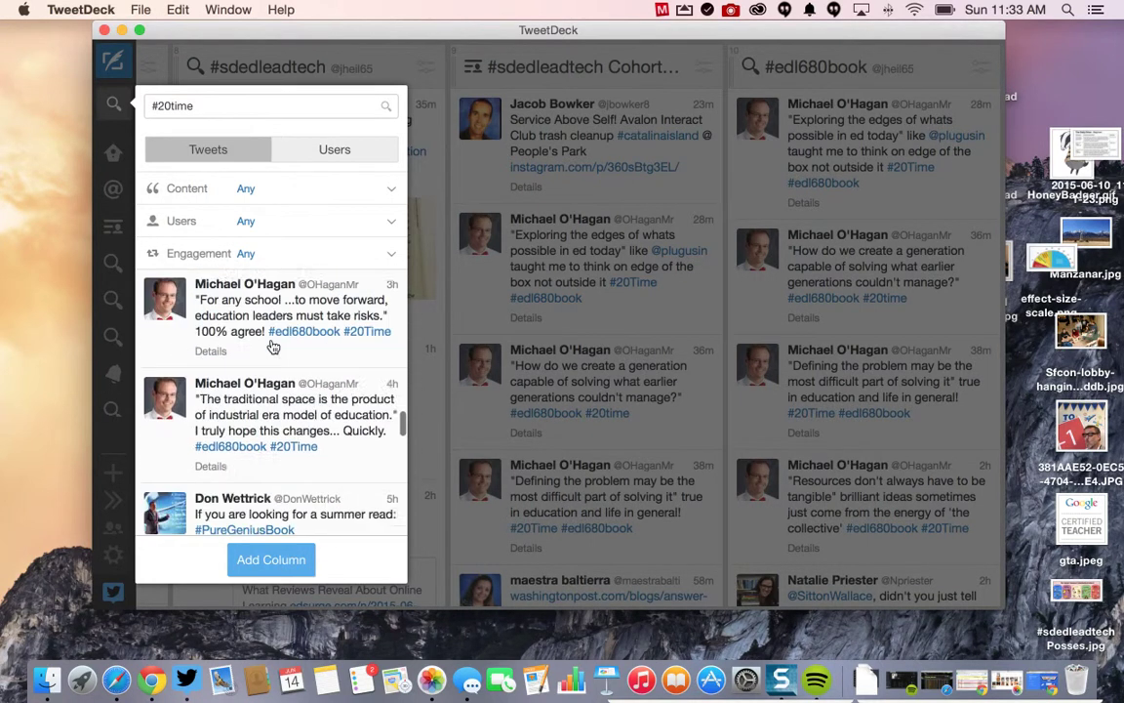
scroll(273, 347, down, 10)
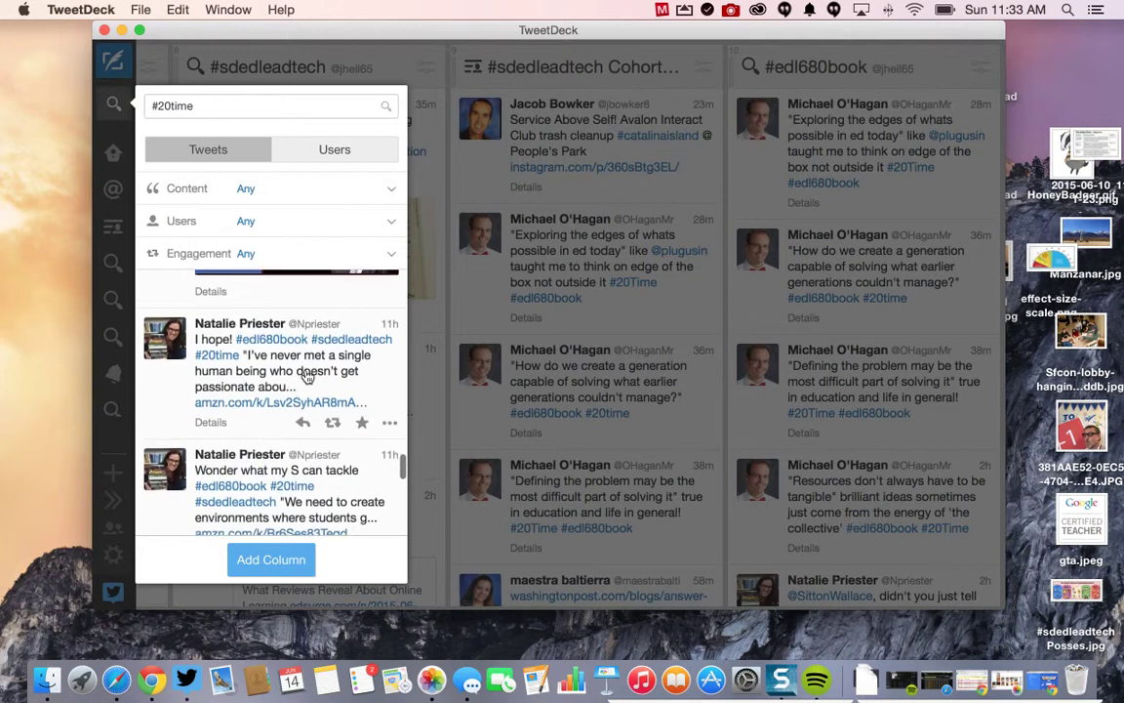
scroll(307, 375, down, 10)
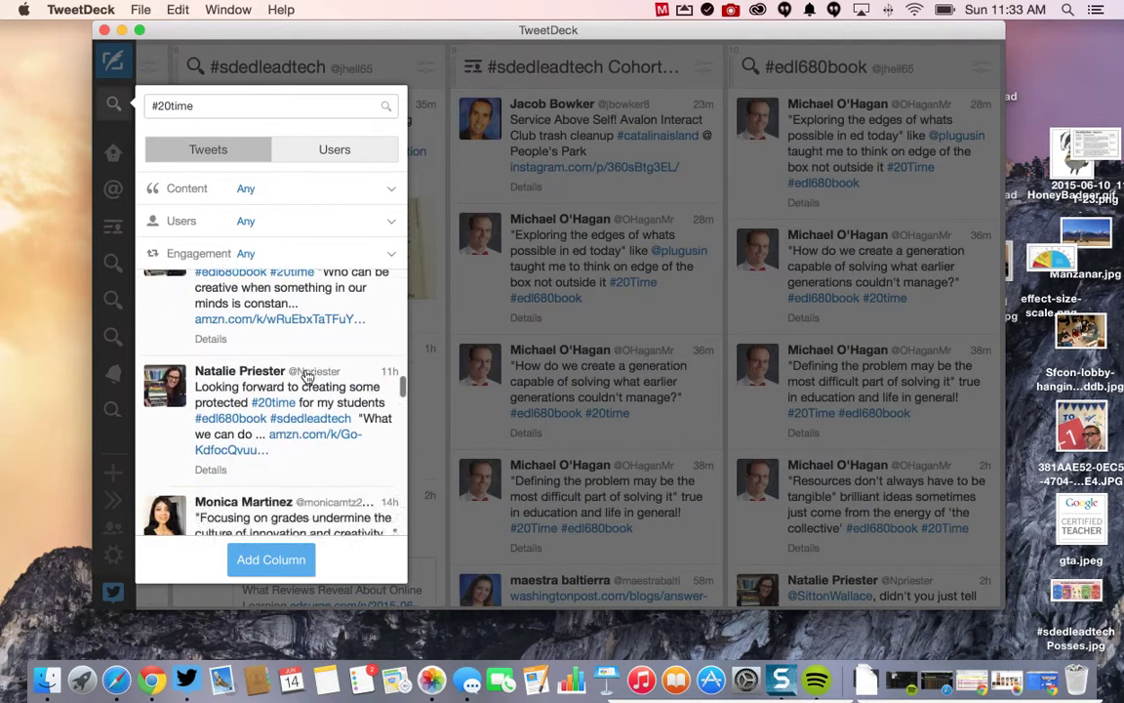
click(271, 559)
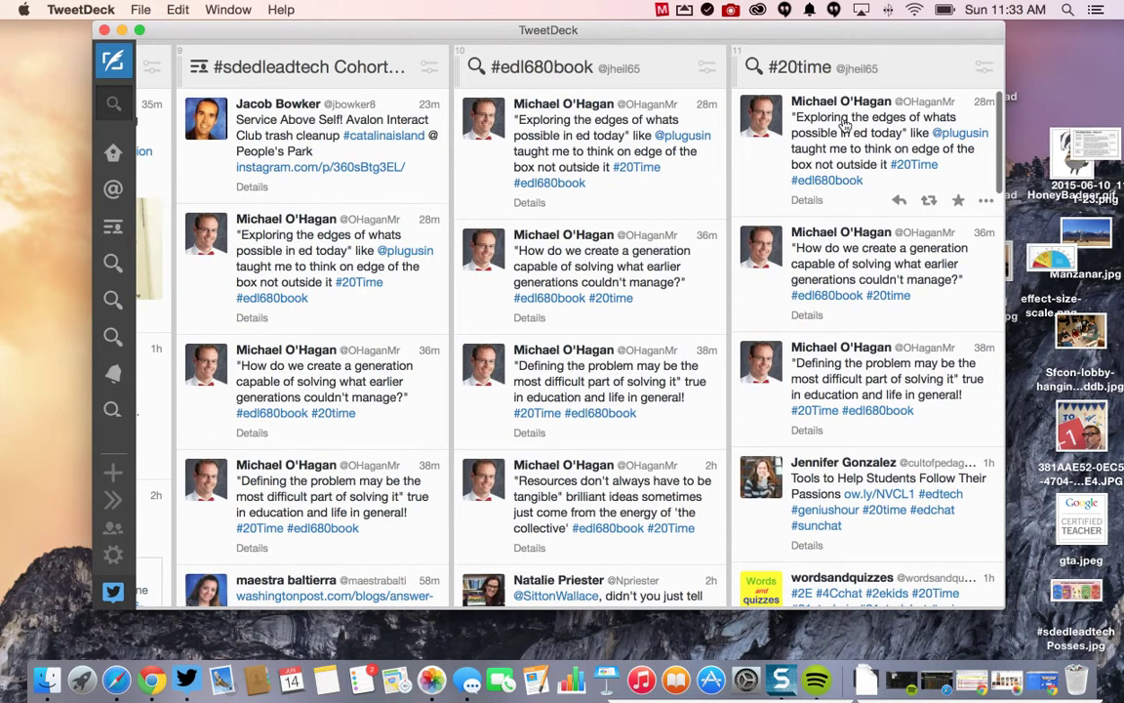
Step: Scroll back to the #sdedleadtech column and show its filter settings
scroll(800, 147, down, 1)
scroll(820, 361, up, 1)
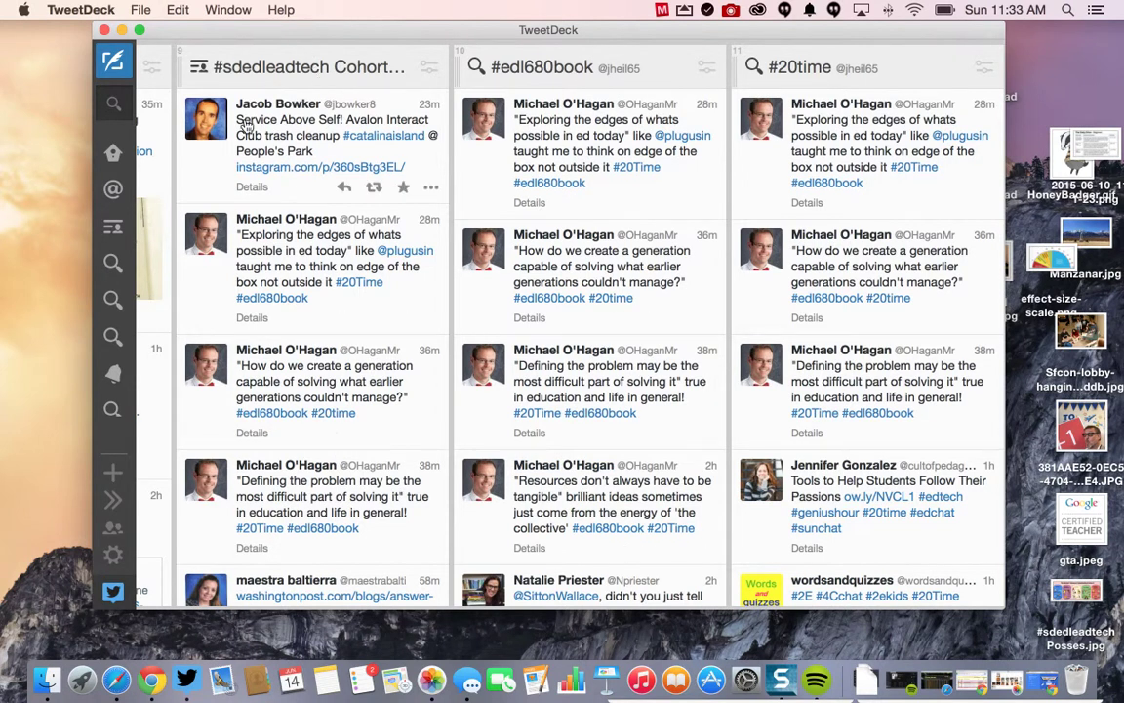
scroll(225, 117, left, 5)
scroll(250, 135, left, 2)
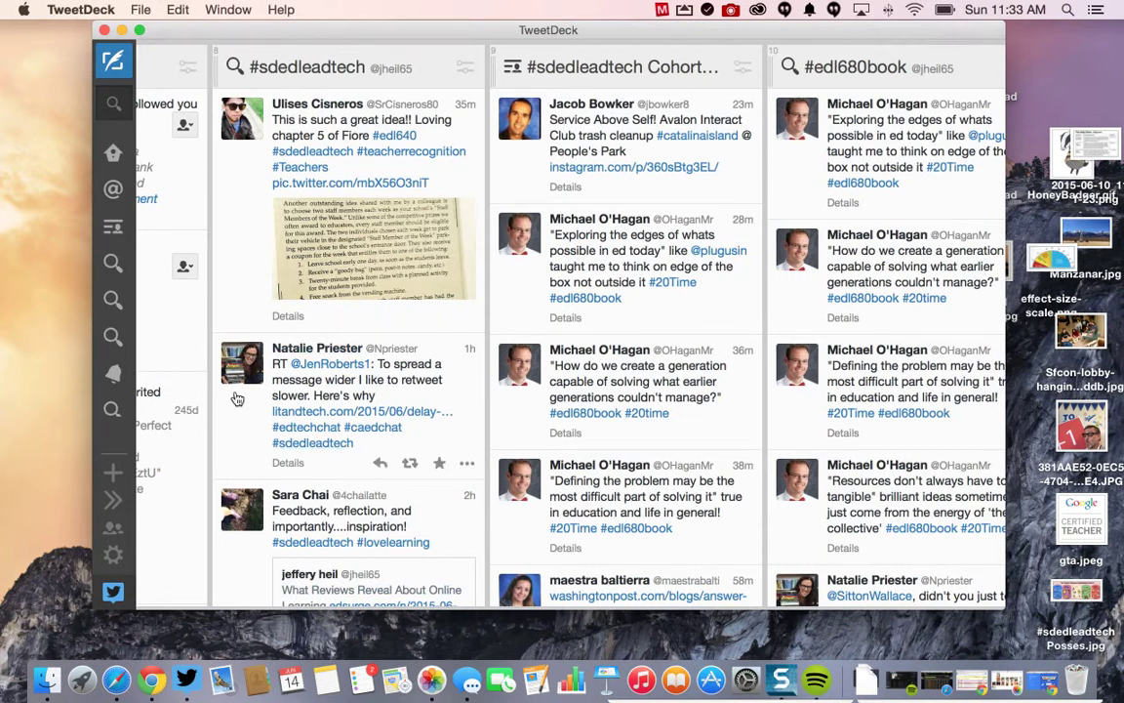
click(465, 71)
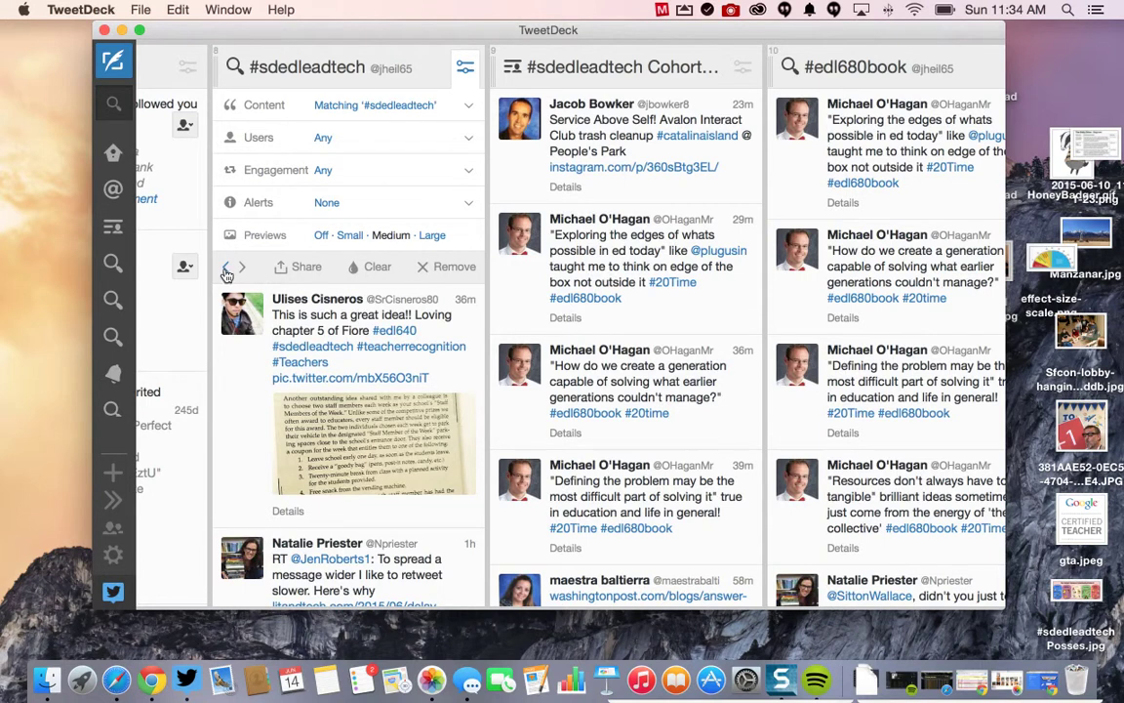
Step: Shift the #sdedleadtech column left and back right, then quit TweetDeck
click(225, 269)
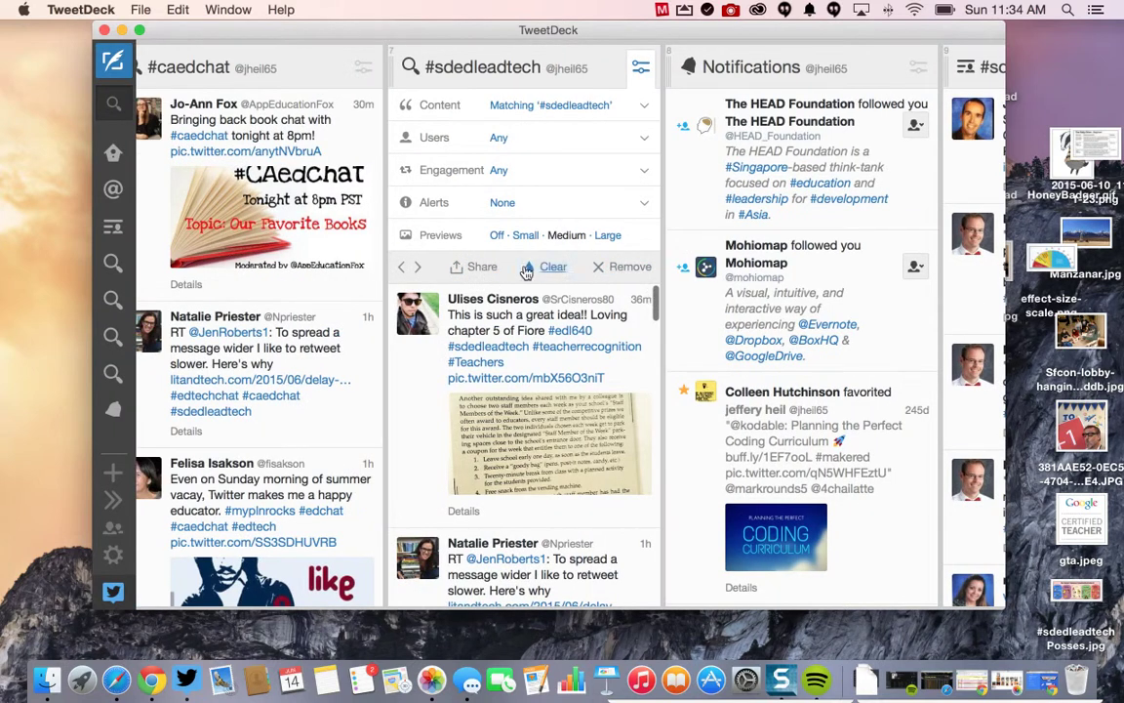
click(418, 266)
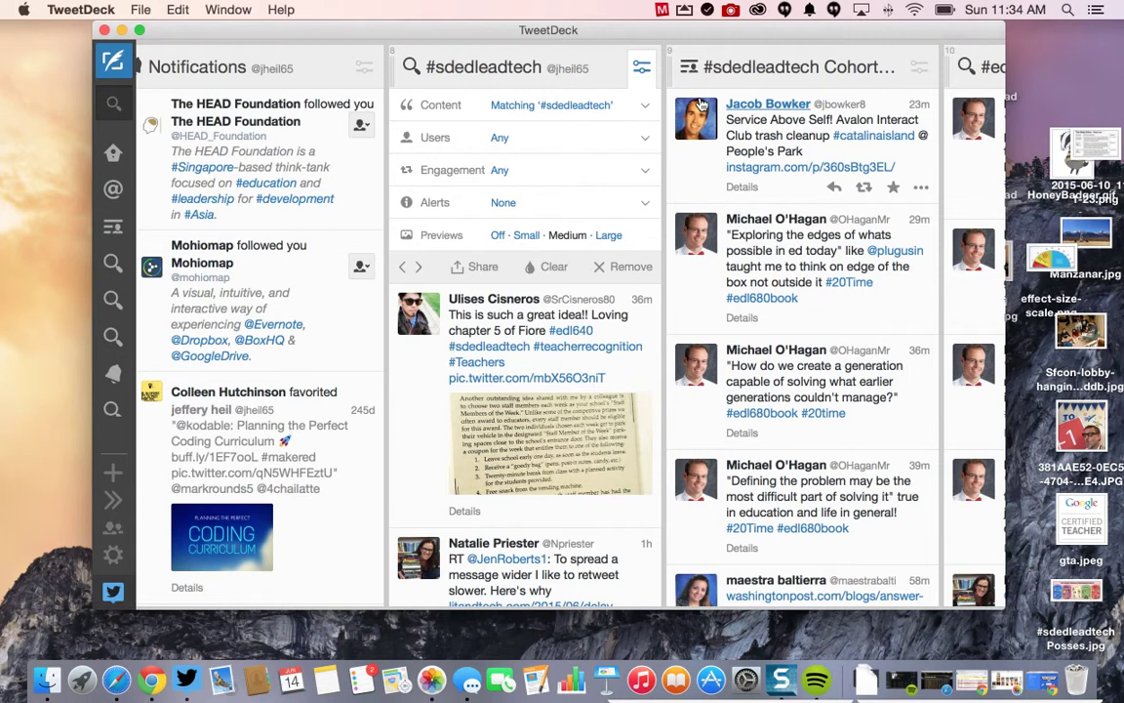
scroll(704, 109, right, 5)
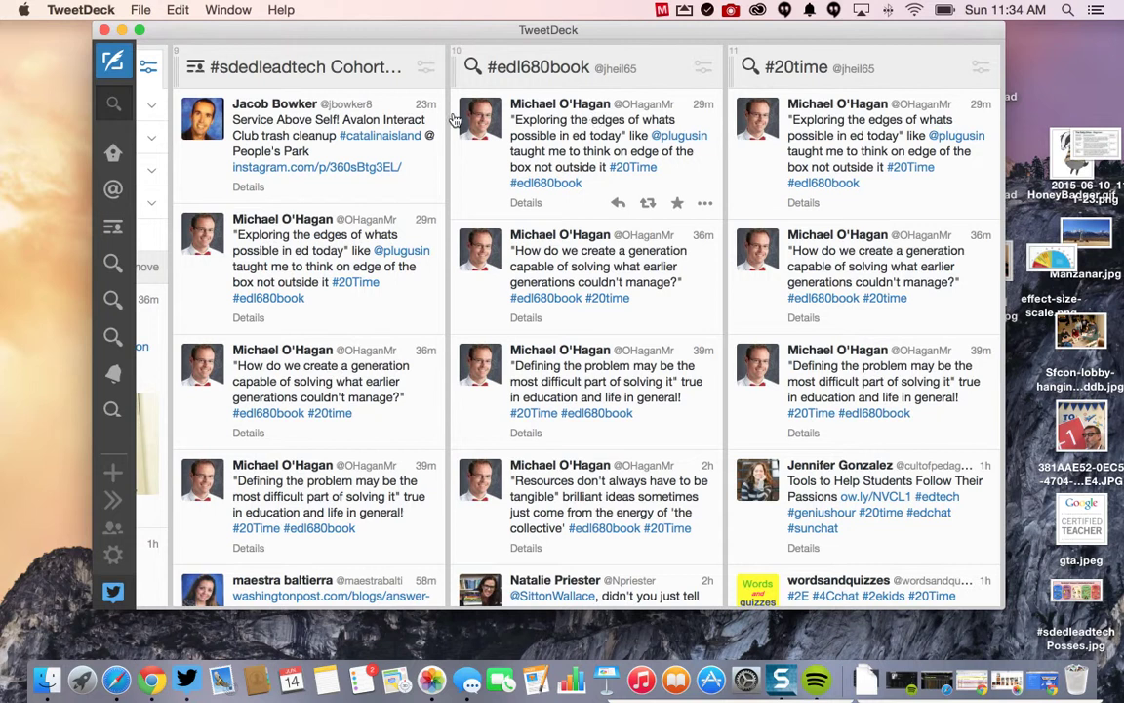
click(82, 10)
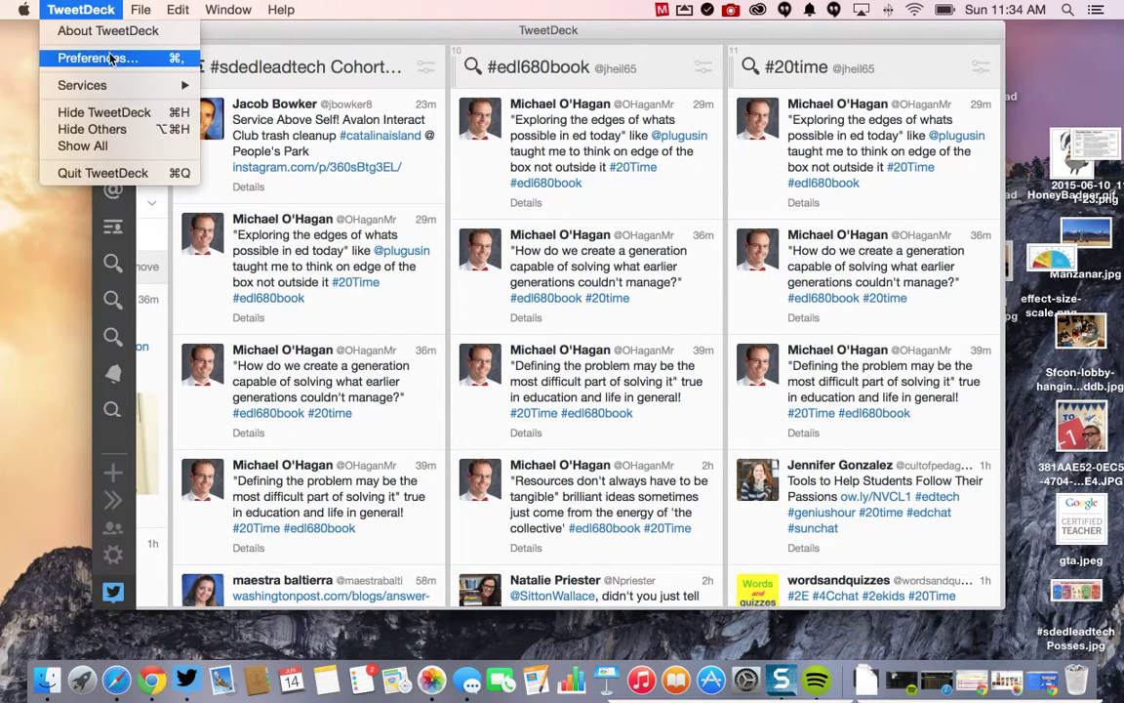
click(122, 172)
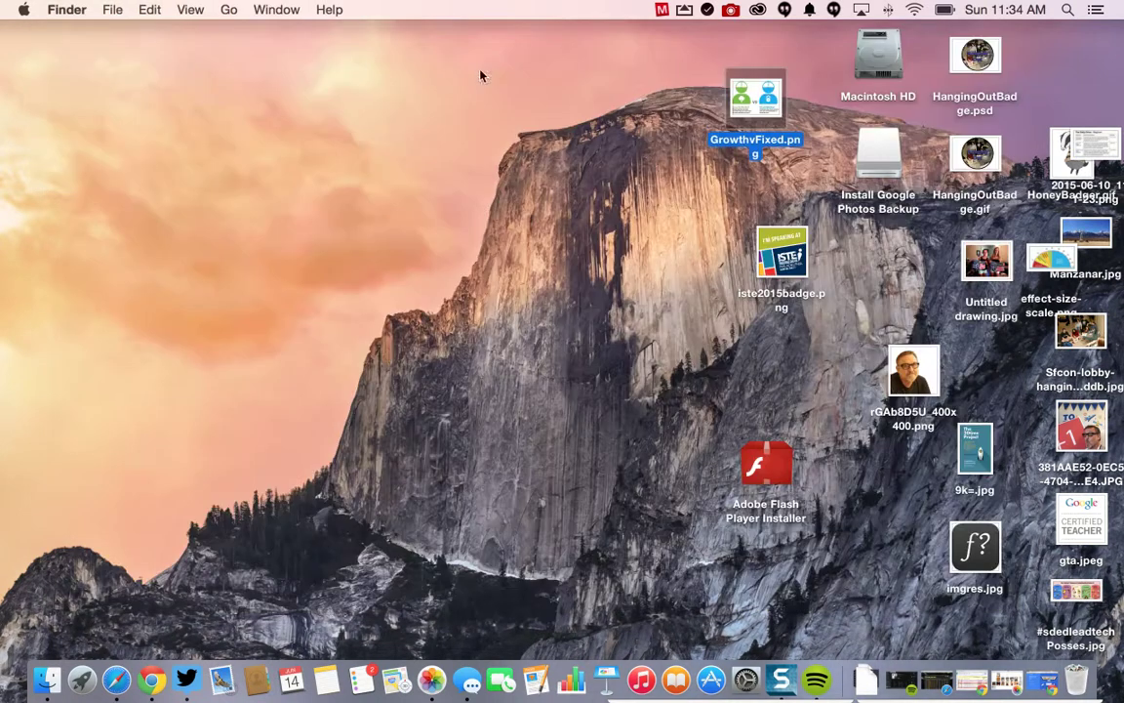